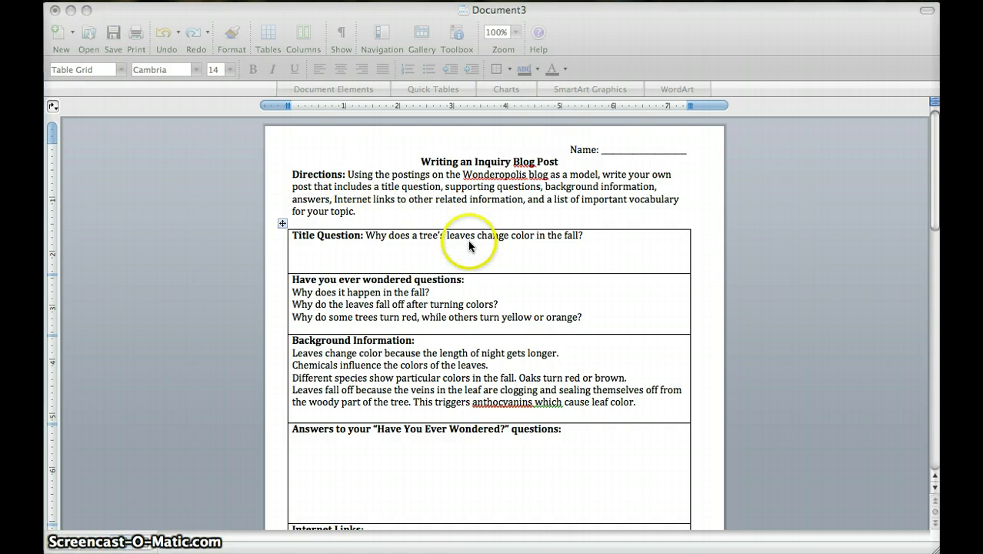
Switch to Safari and open the Internet Search Engines for Kids page through the class blog's link to the teacher's Delicious bookmarks.
key(super+Tab)
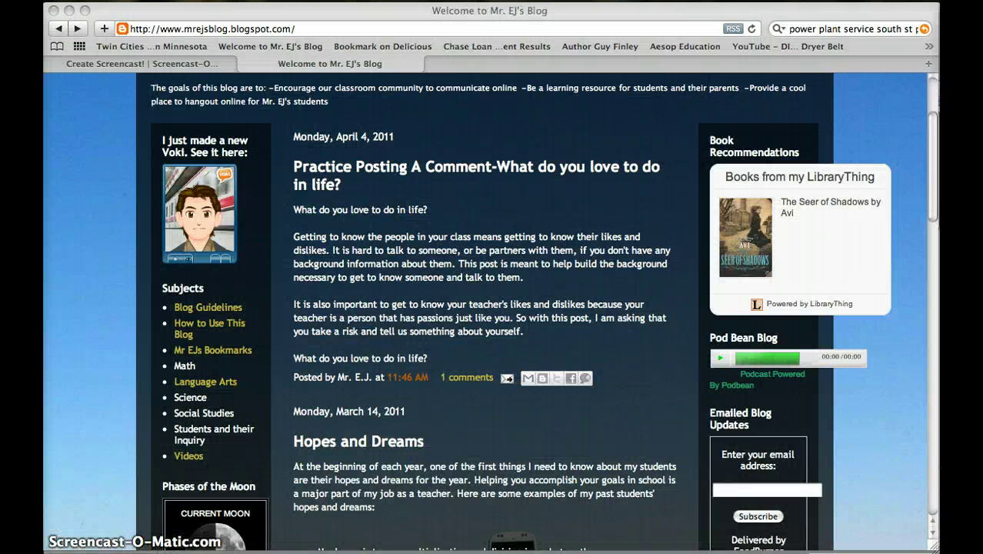
scroll(307, 303, down, 1)
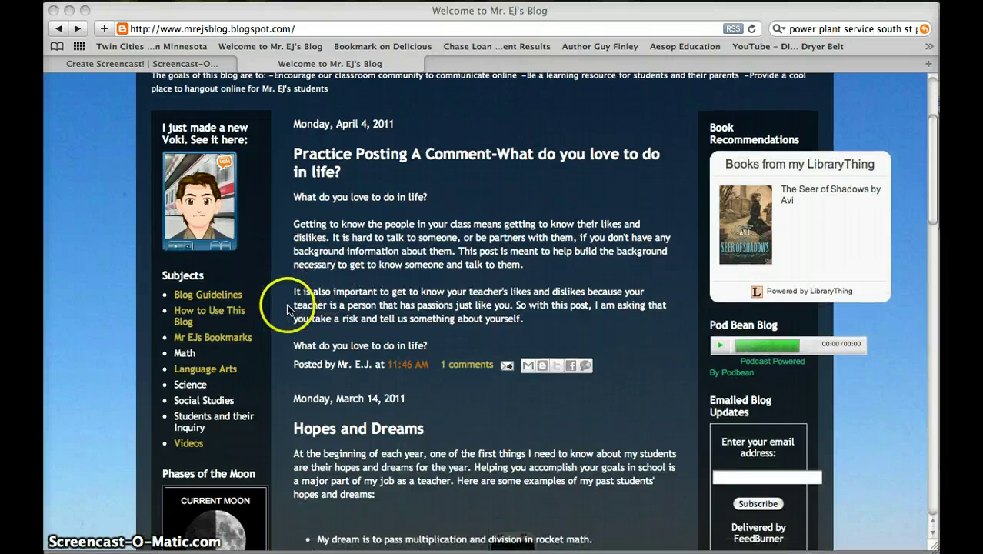
click(209, 326)
click(209, 327)
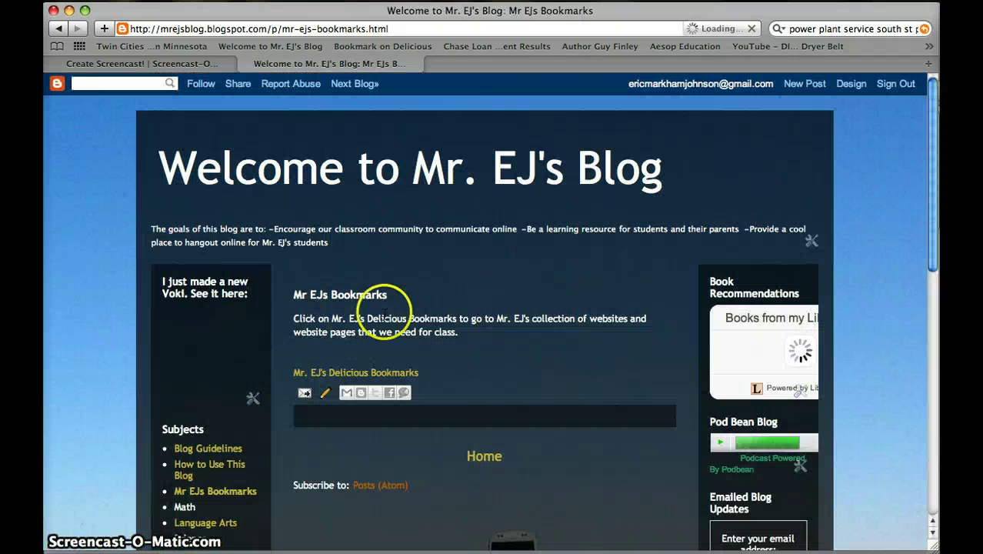
click(352, 374)
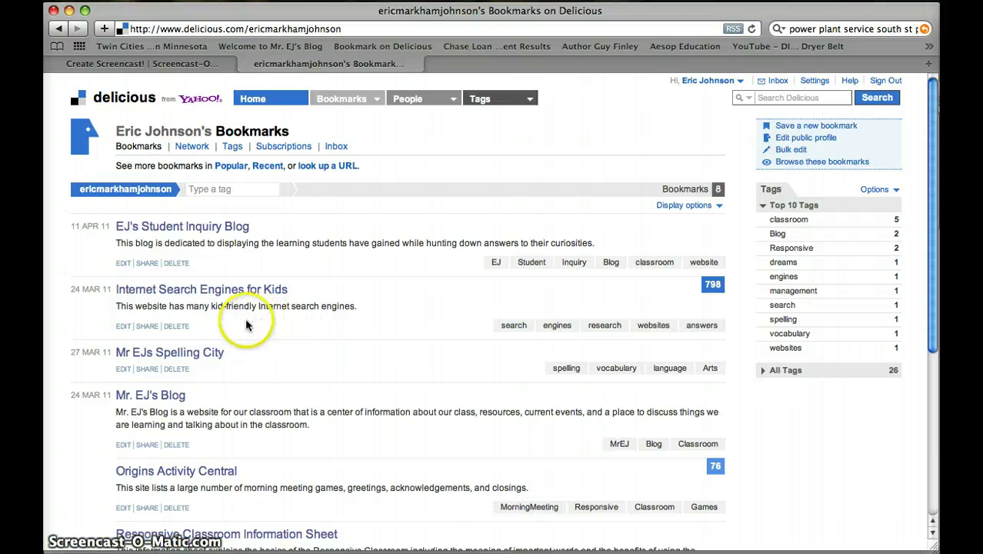
click(215, 290)
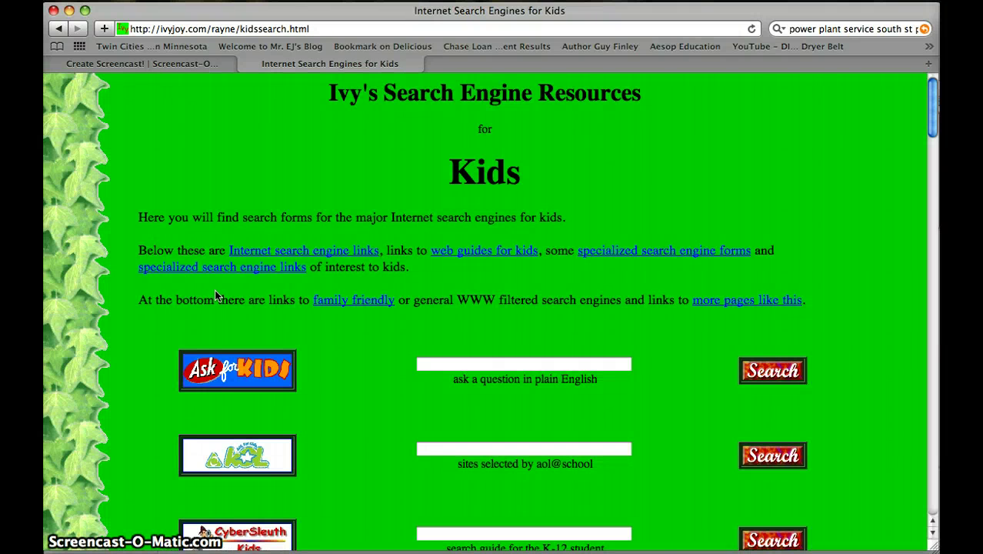
Search Ask for Kids for "Why do leaves change color?".
click(531, 365)
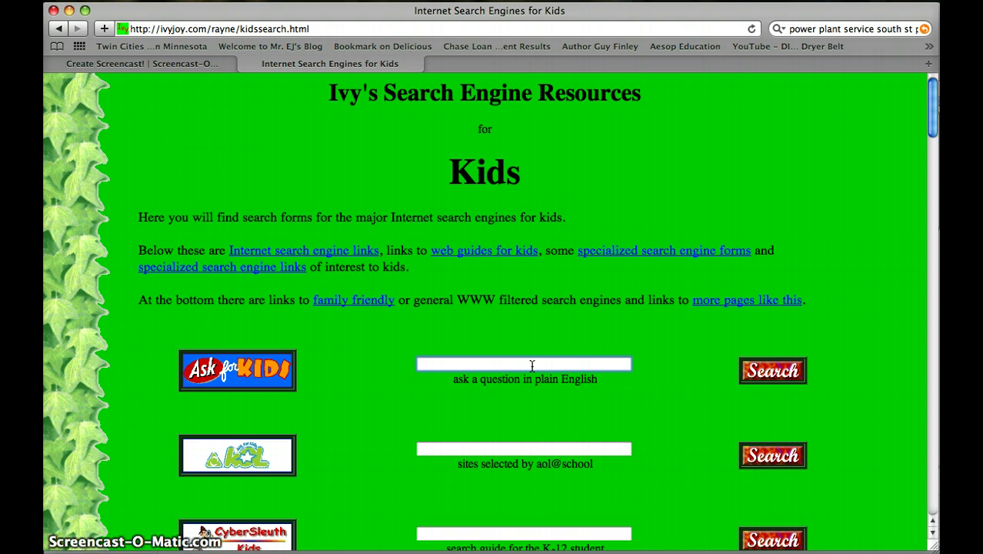
text(Why do leaves change c)
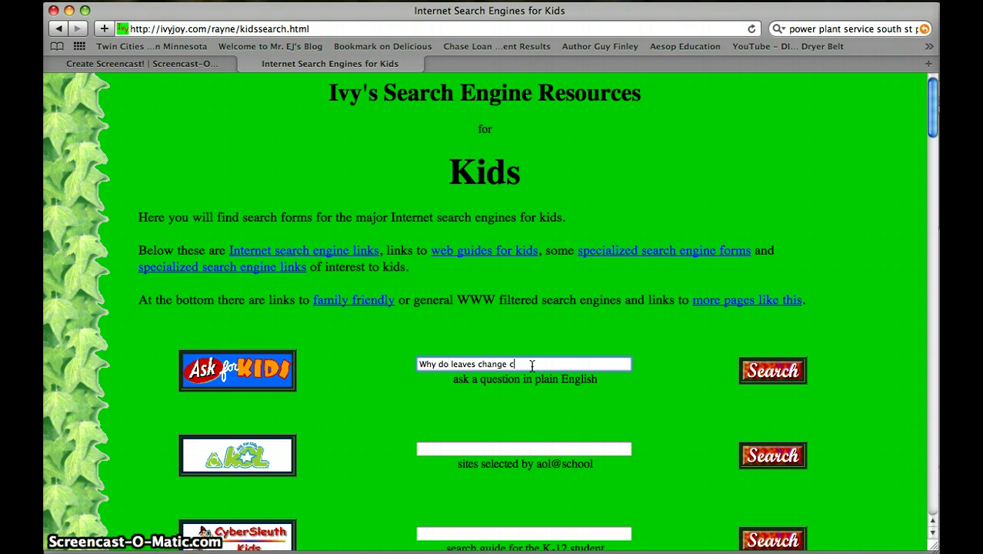
text(olor?)
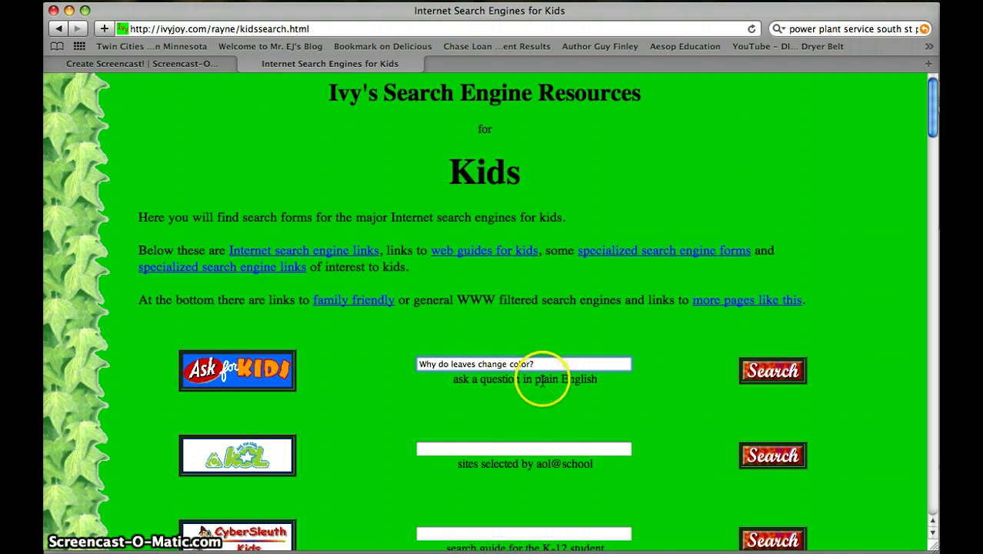
click(754, 372)
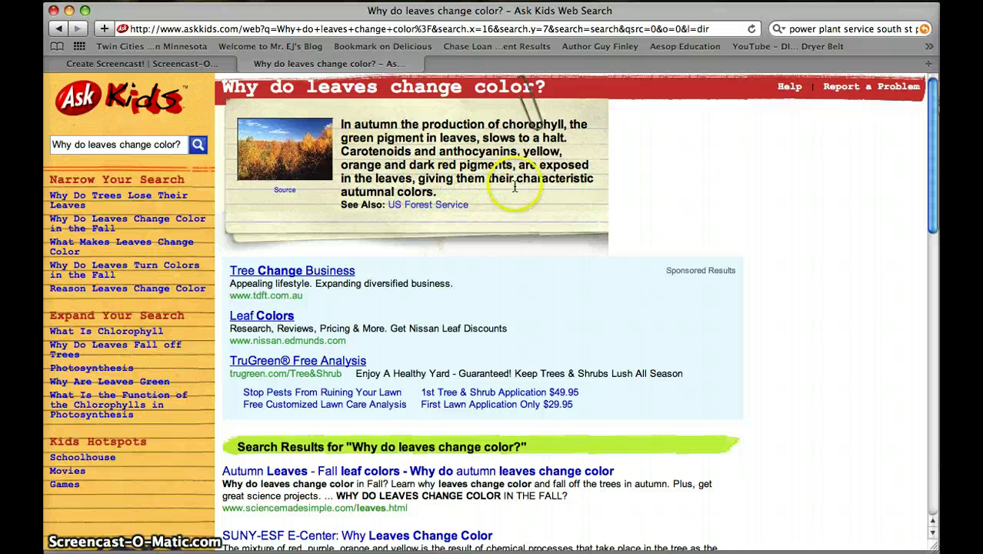
Open the US Forest Service source page of the autumn trees picture and read its sections on how autumn color happens and where colors come from.
click(285, 158)
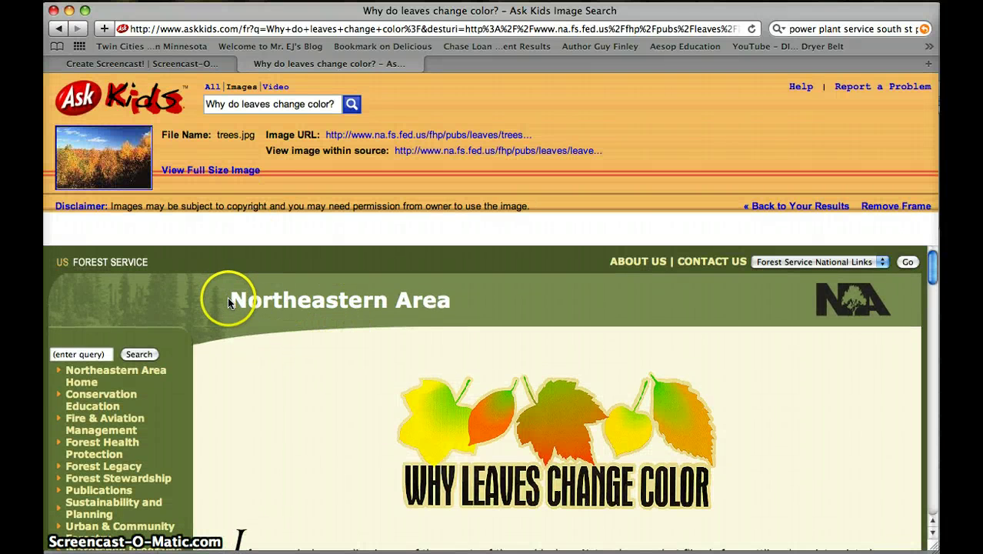
scroll(479, 382, down, 1)
scroll(479, 382, down, 5)
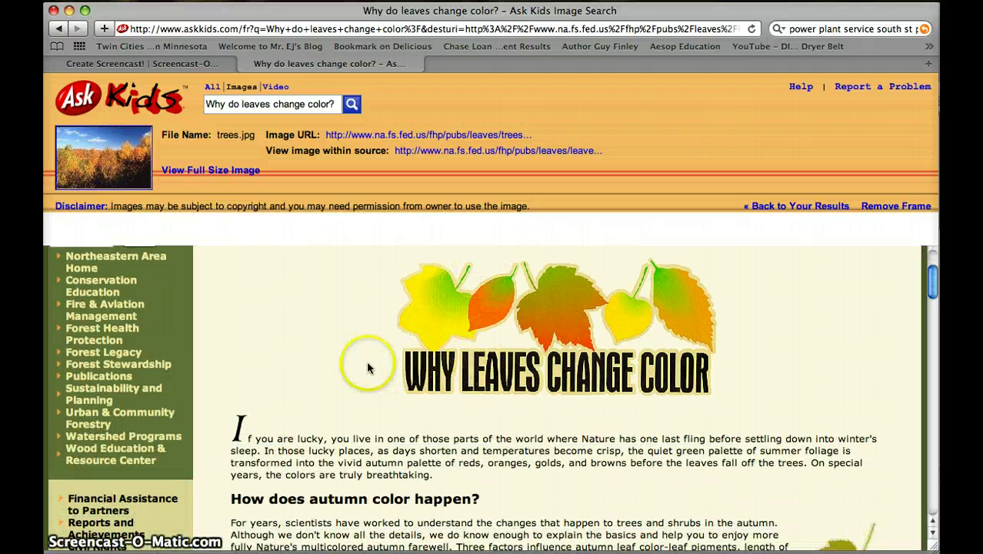
drag(403, 373, 503, 366)
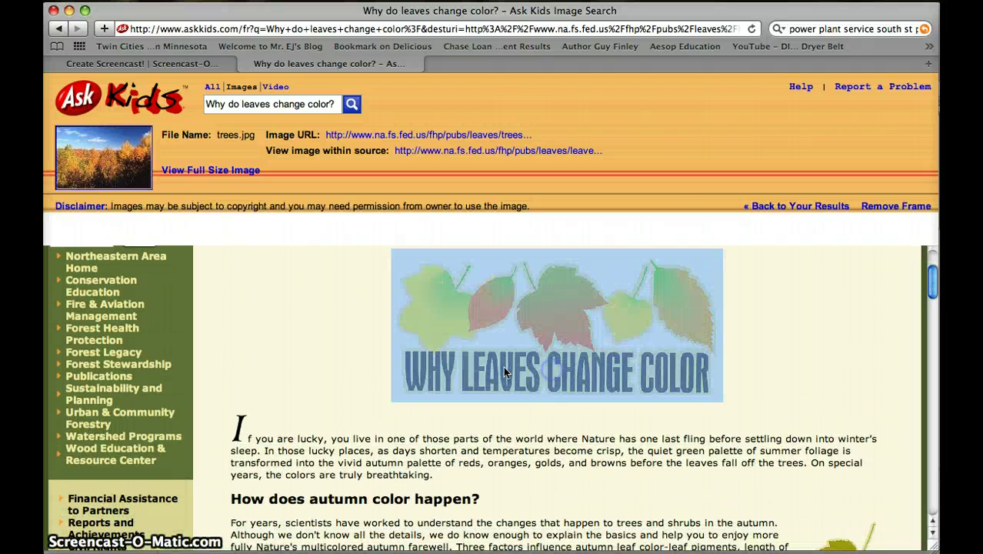
click(750, 396)
scroll(750, 397, down, 8)
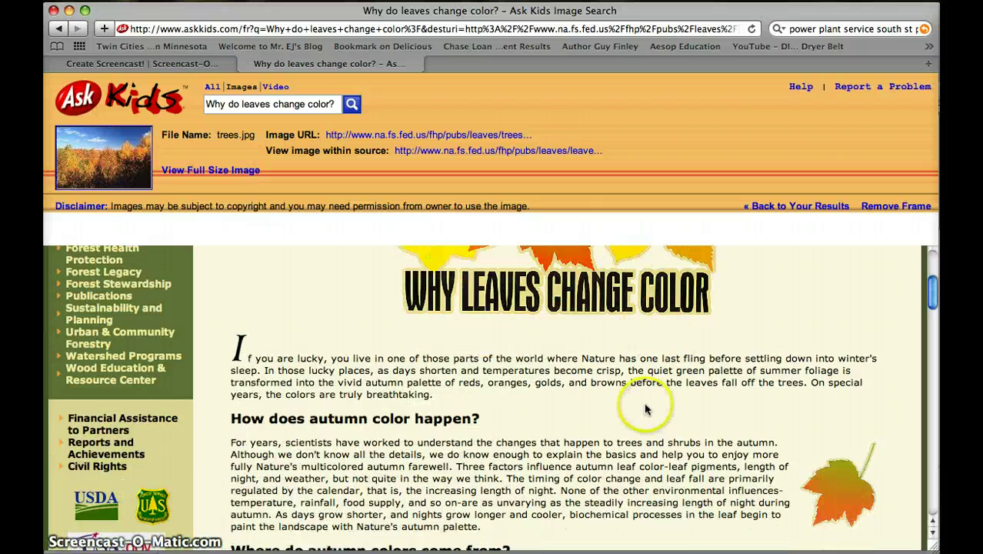
scroll(645, 406, down, 3)
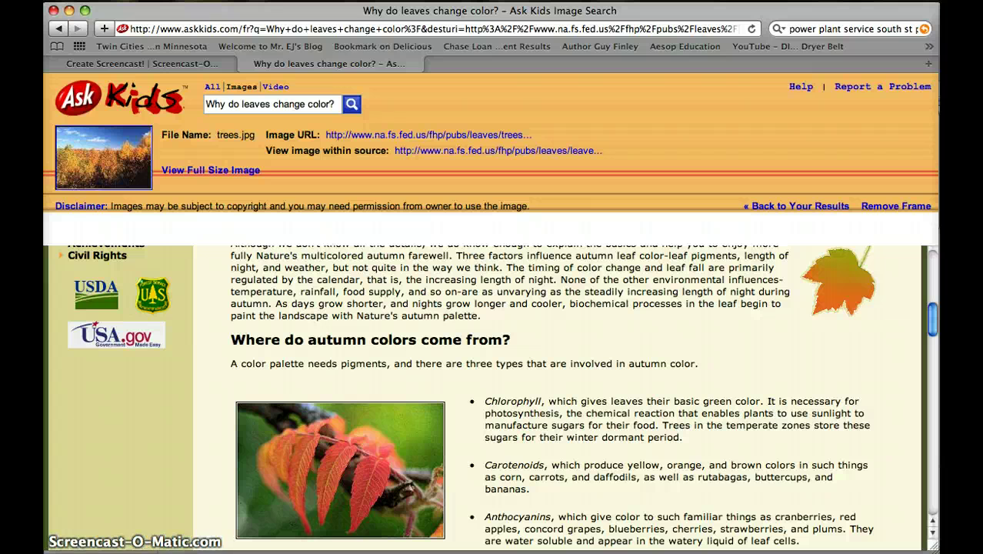
Switch to the Word worksheet and review the three "Have you ever wondered" questions by highlighting them.
key(super+Tab)
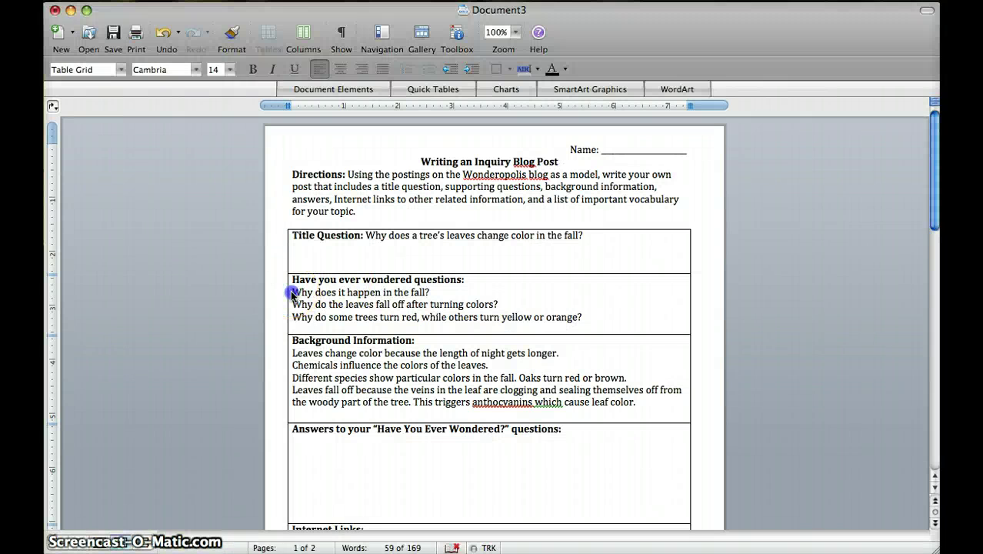
drag(293, 292, 430, 294)
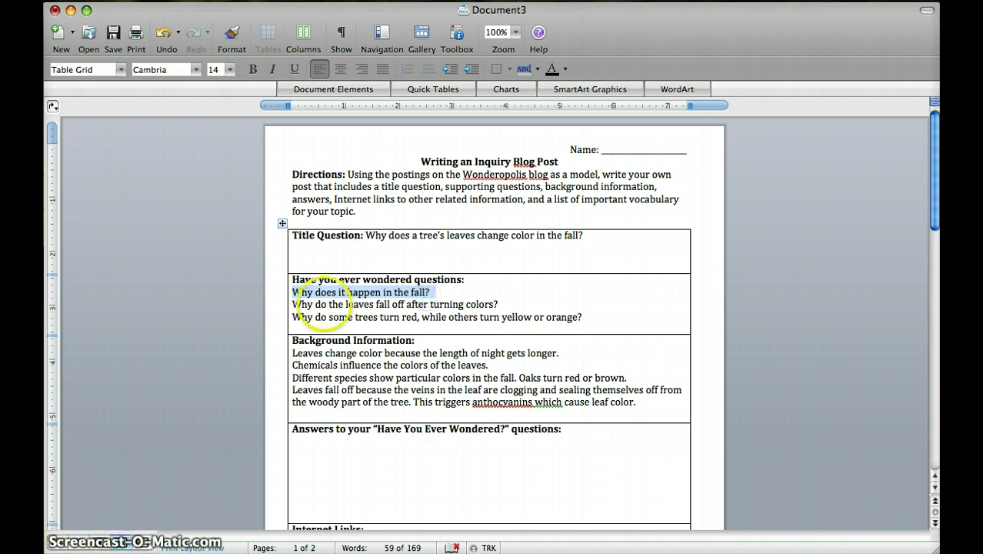
drag(292, 303, 588, 327)
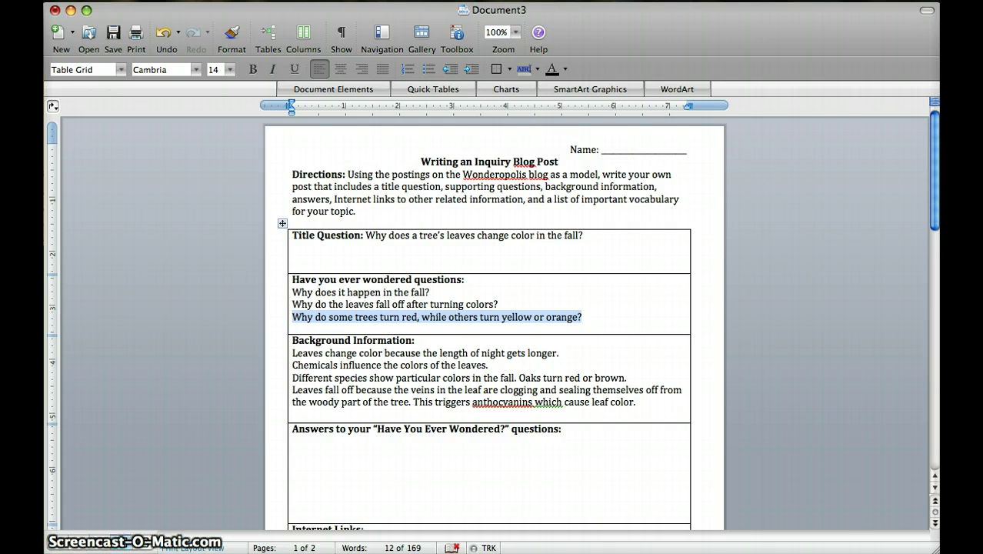
Examine the article's passage on the three factors influencing autumn leaf color in Safari, and compare it with the first background note in Word.
key(super+Tab)
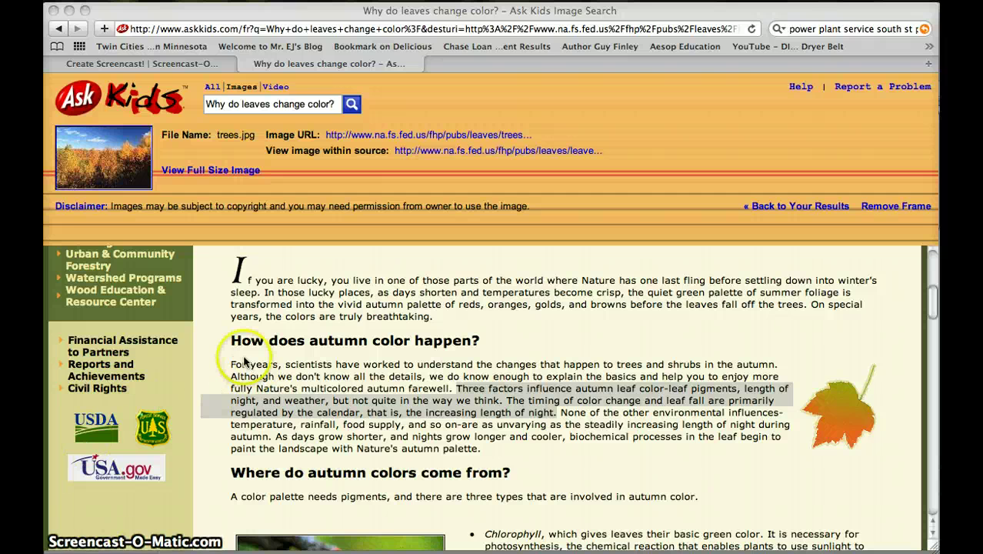
click(460, 387)
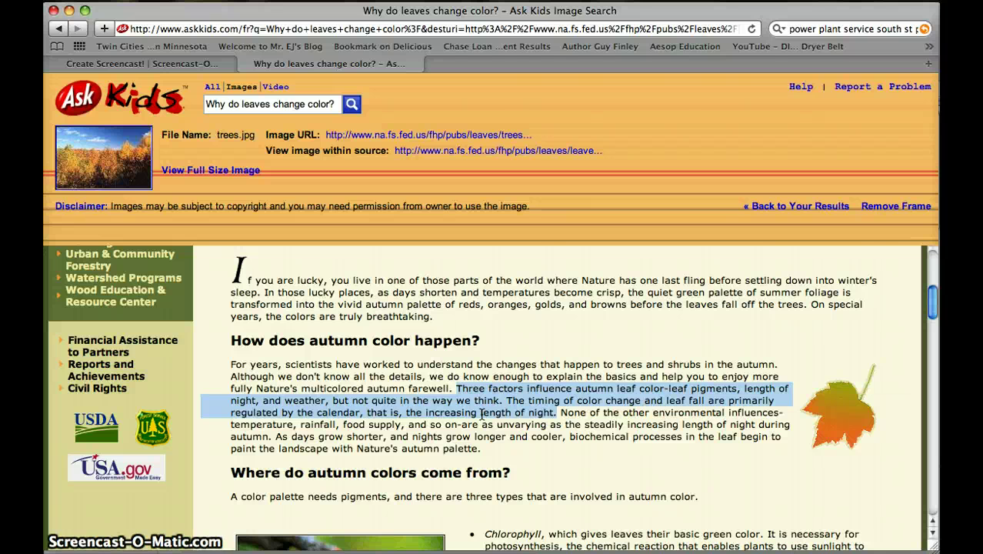
key(super+Tab)
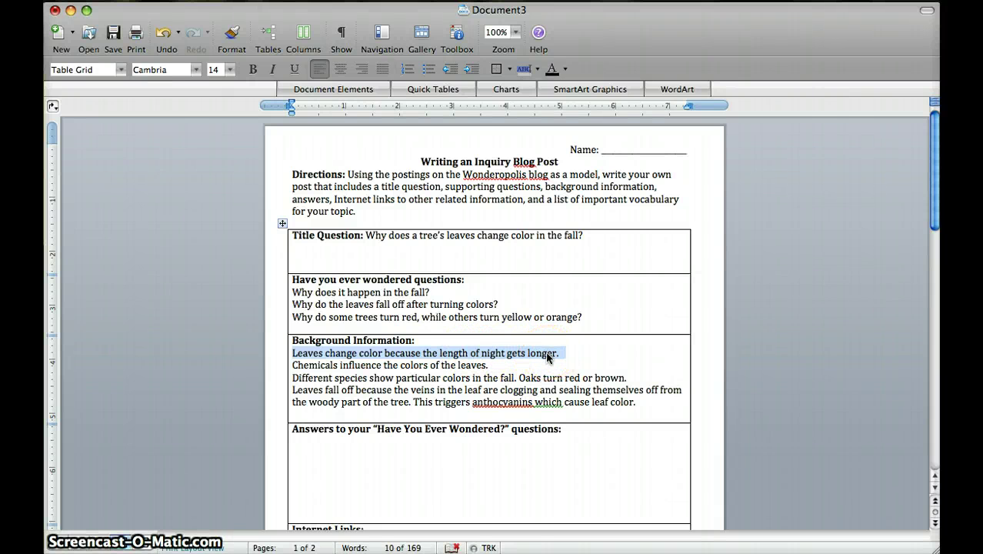
Return to the article in Safari and highlight the descriptions of the chlorophyll, carotenoid and anthocyanin pigments.
key(super+Tab)
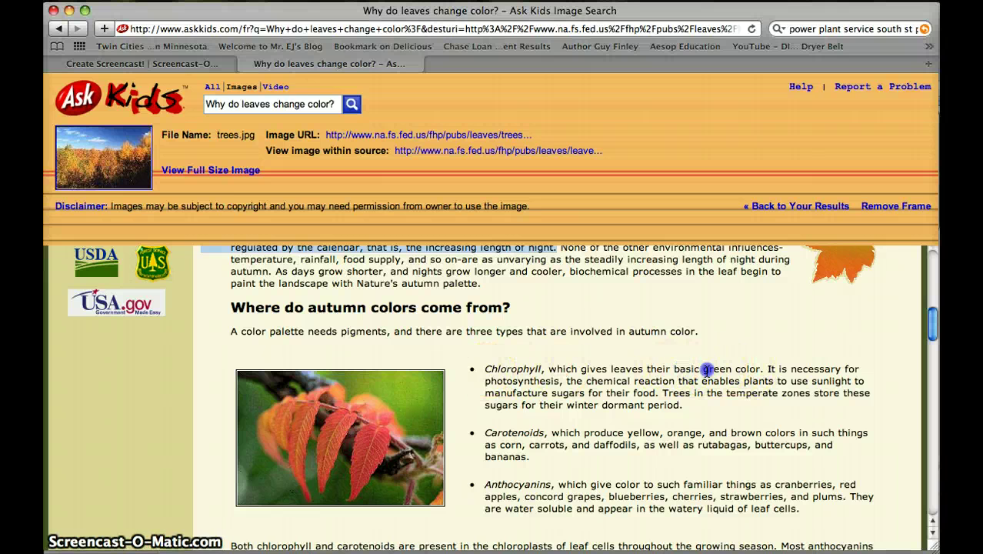
drag(761, 370, 668, 370)
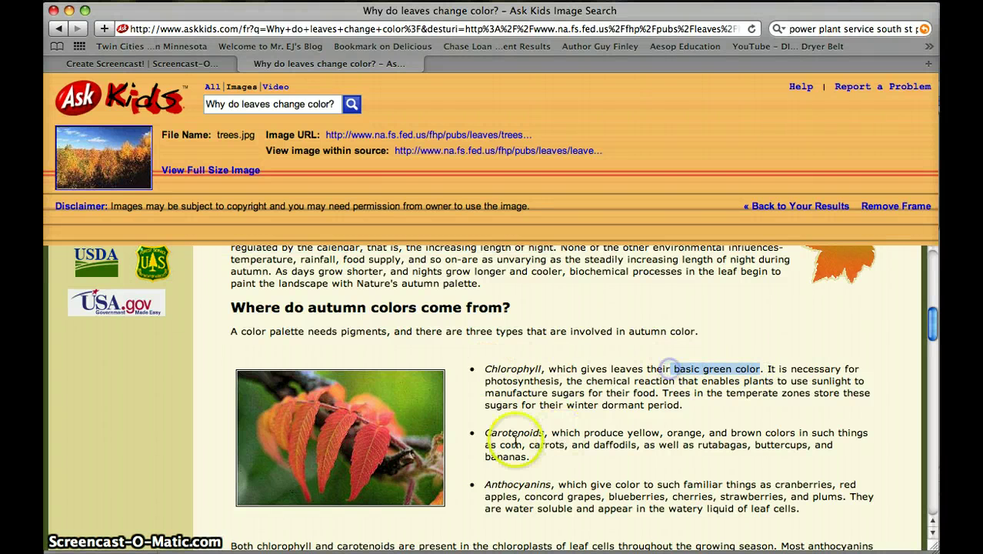
drag(485, 433, 771, 435)
click(487, 486)
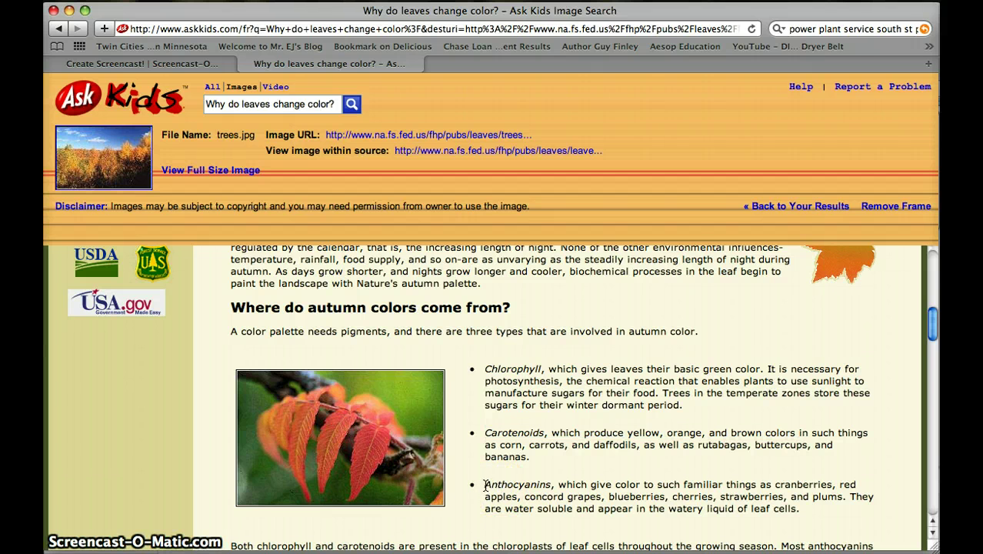
drag(485, 484, 835, 492)
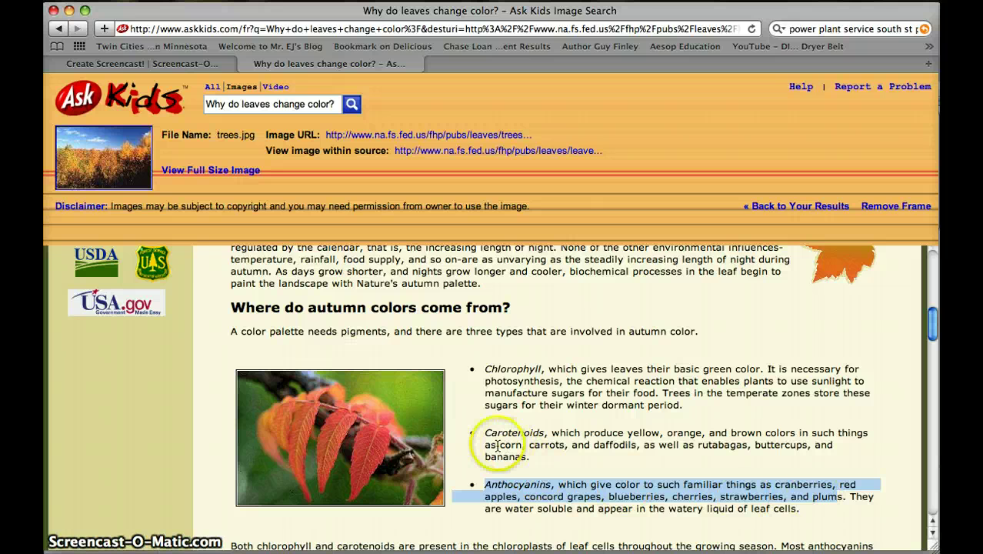
Highlight the article's passage on colors characteristic of particular species, from "Certain colors" through the hickories' golden bronze.
scroll(498, 445, down, 2)
scroll(498, 445, down, 3)
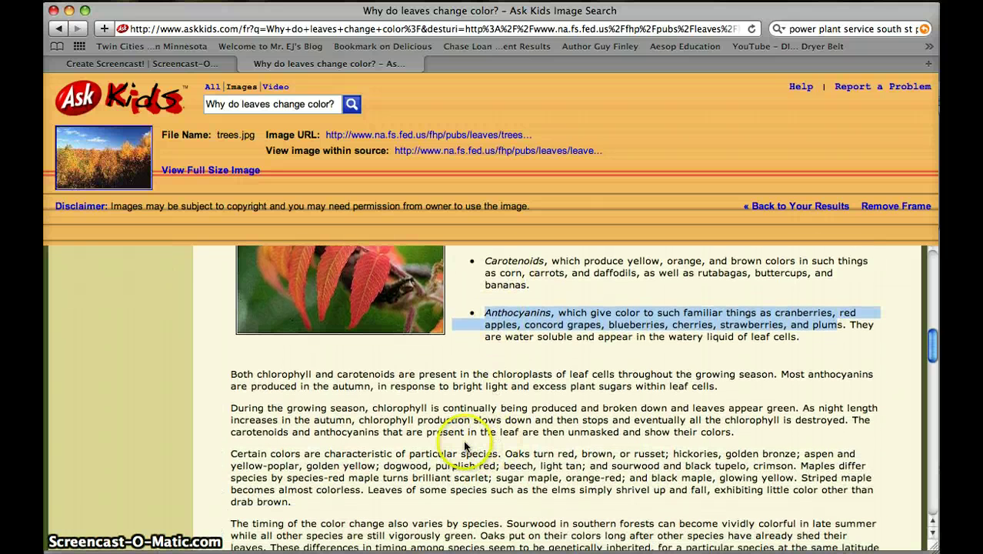
scroll(466, 447, down, 1)
drag(231, 422, 799, 423)
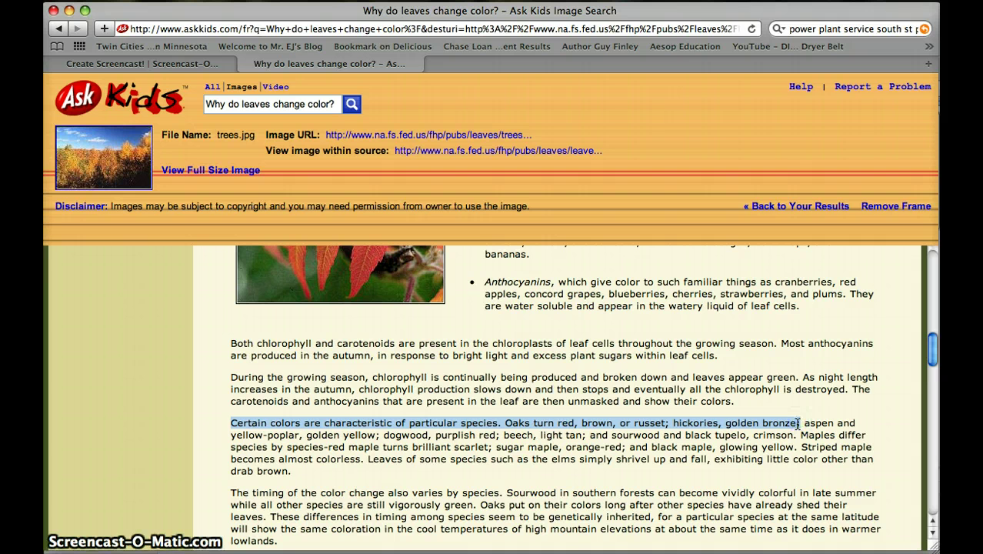
Switch to Word and highlight the background notes on chemicals influencing leaf color and on different species' fall colors in turn.
key(super+Tab)
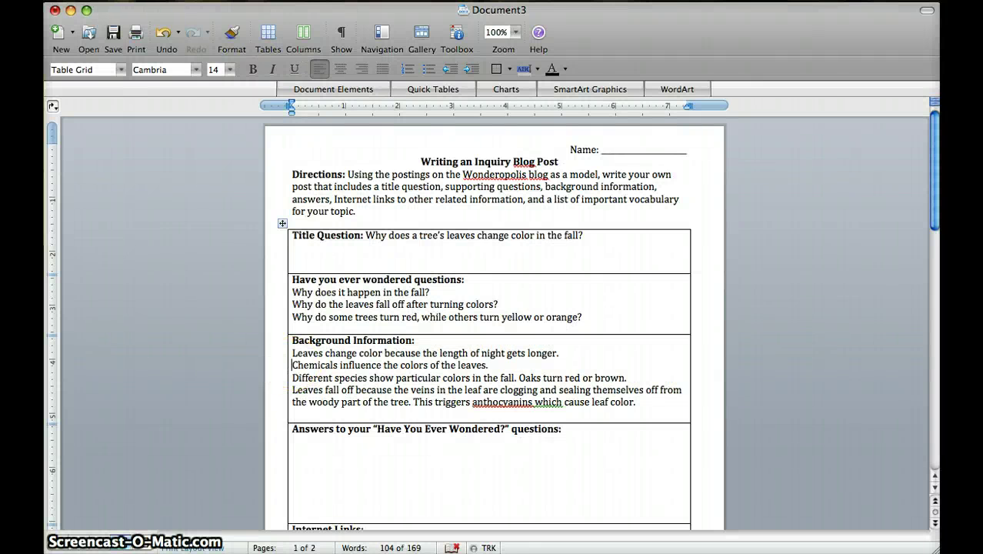
drag(292, 365, 497, 370)
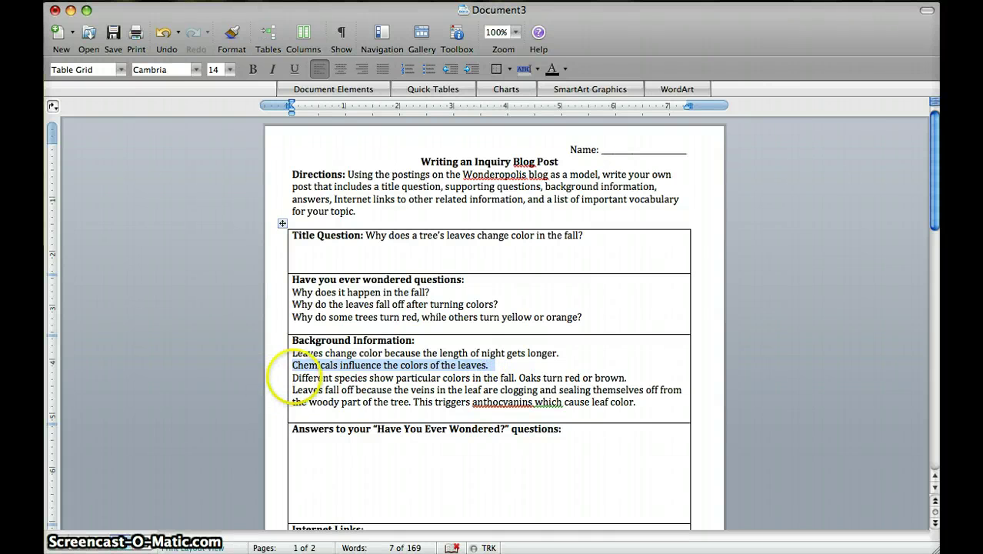
drag(293, 378, 620, 379)
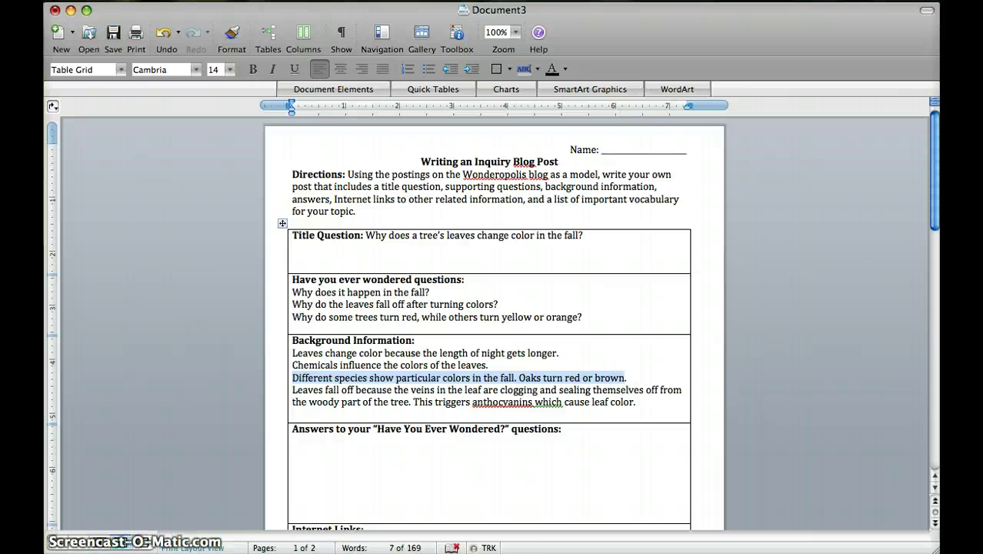
Switch back to Safari and highlight the article's full paragraph under "What triggers leaf fall?" for reading.
key(super+Tab)
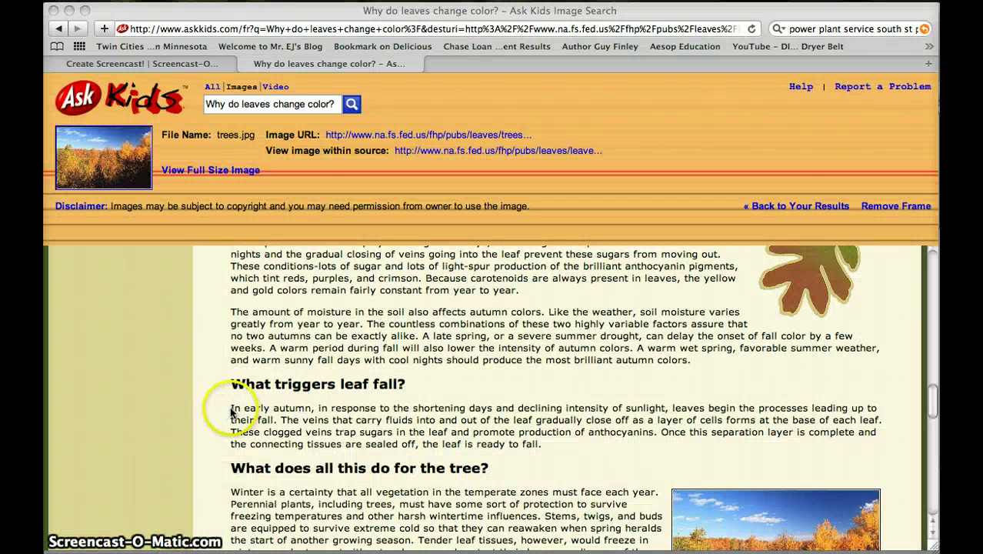
click(231, 410)
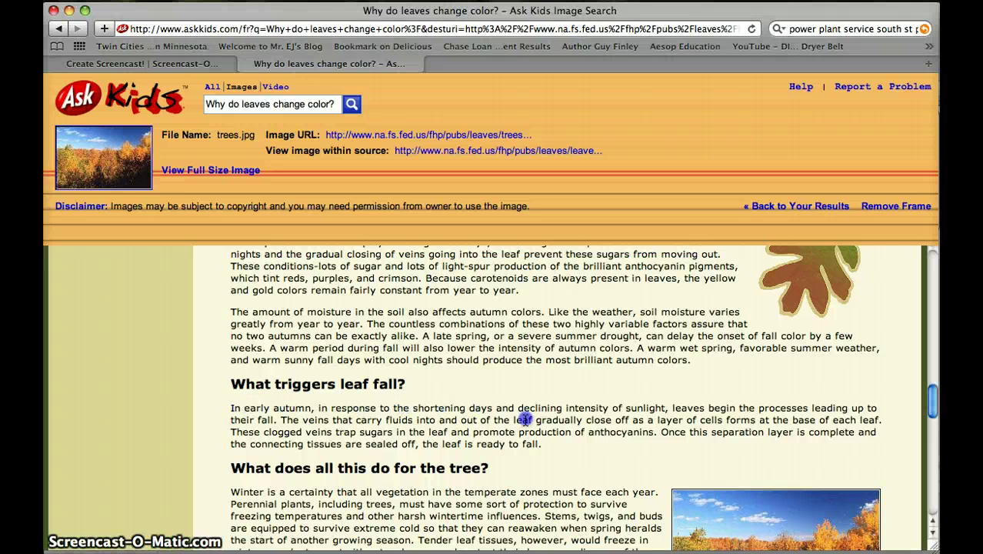
drag(570, 448, 230, 413)
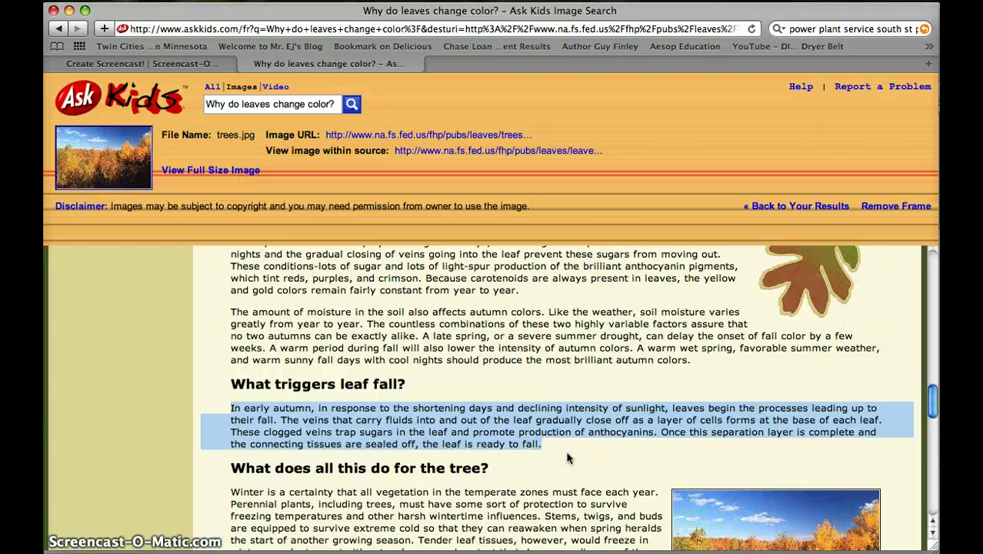
Switch to Word and number the three "Have you ever wondered" questions 1., 2. and 3.
key(super+Tab)
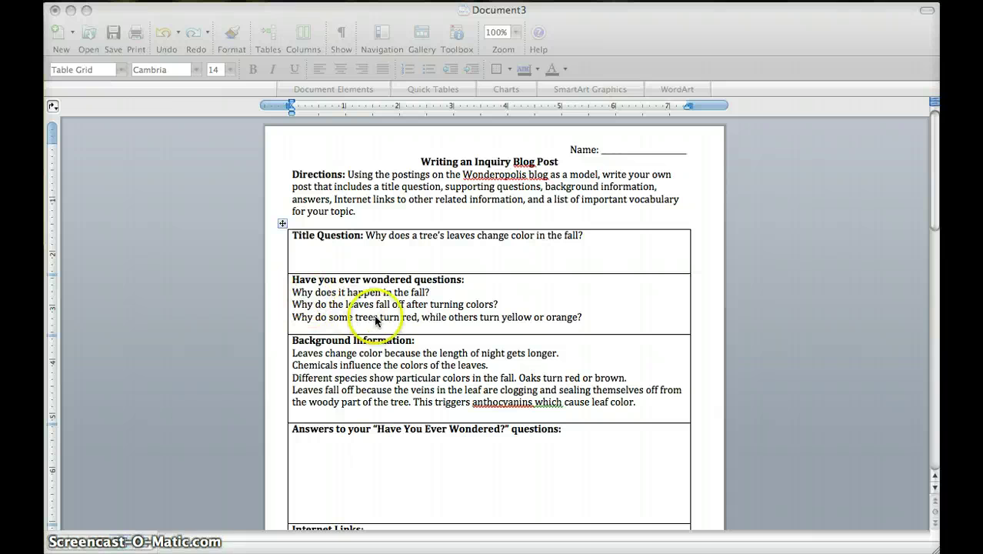
click(291, 292)
click(292, 293)
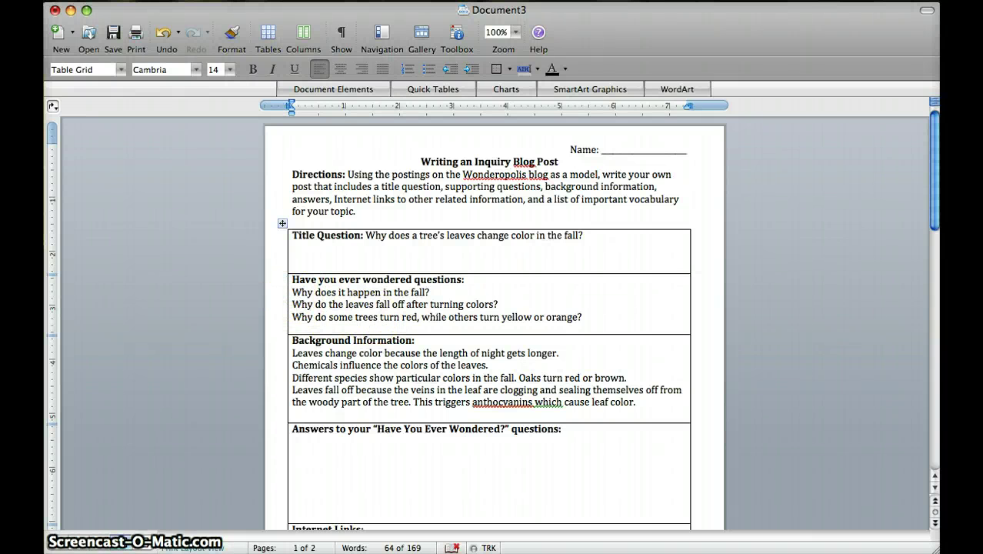
text(1.)
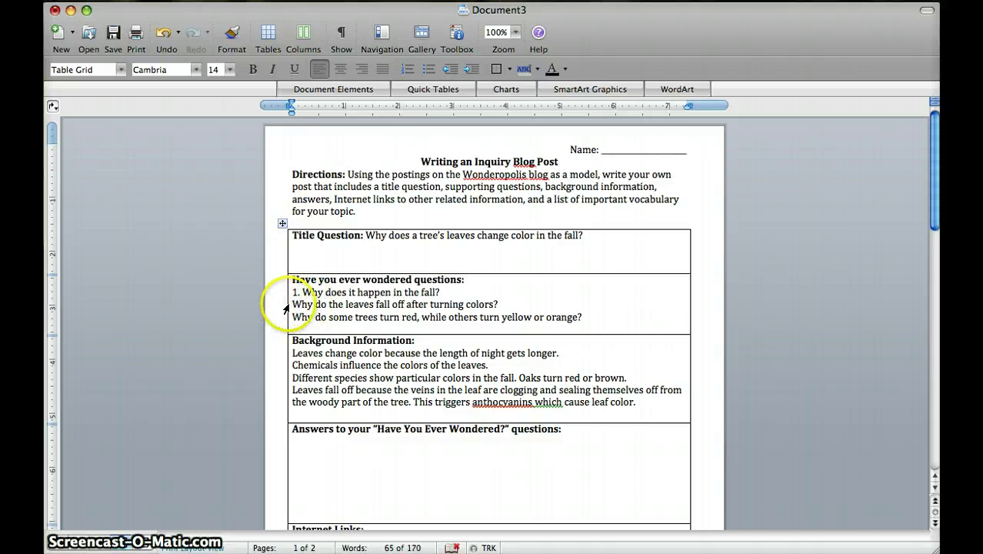
click(292, 303)
text(2. )
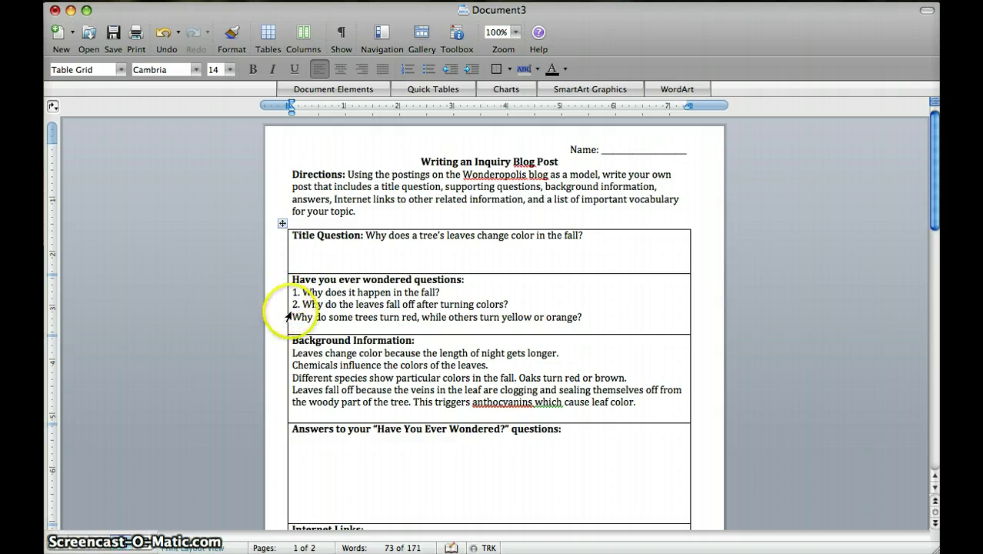
text(3.)
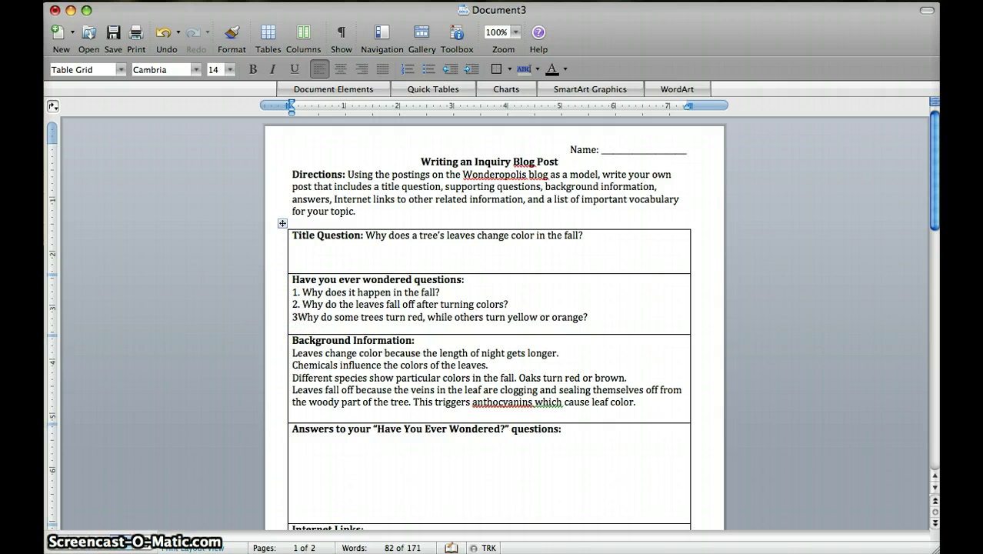
Write three numbered answers in regular weight under the answers heading, covering decreasing daylight, leaf veins sealing off, and colors depending on tree species.
click(299, 438)
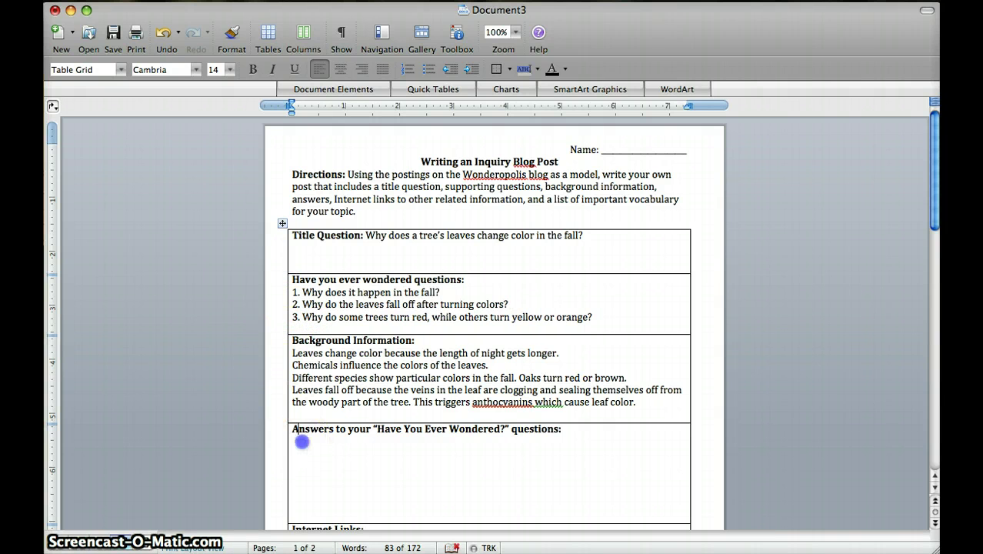
click(564, 429)
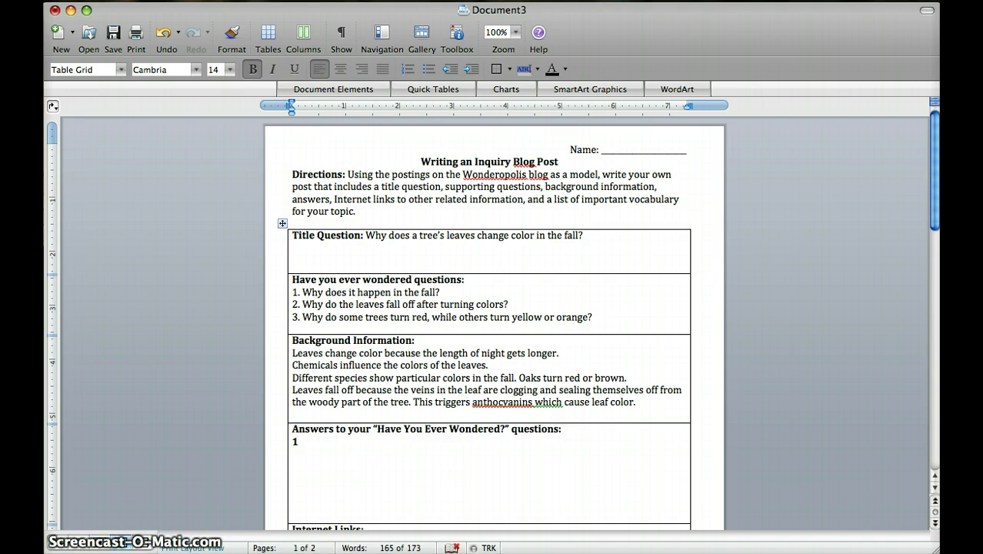
key(super+b)
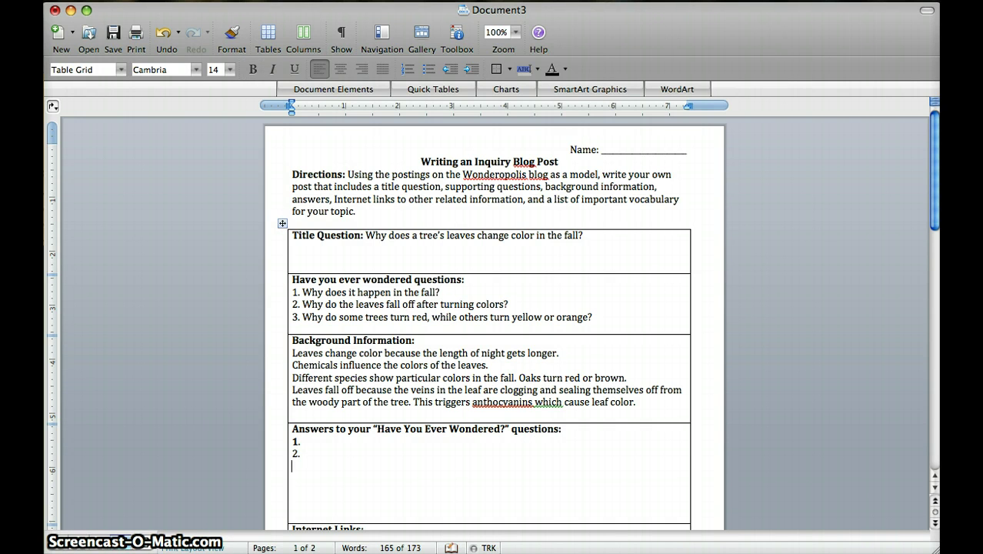
text(.)
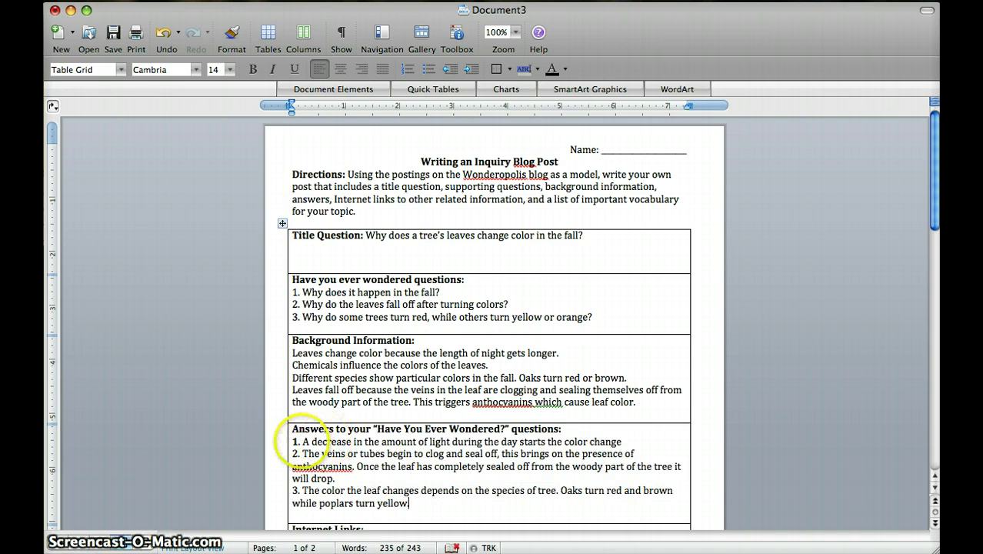
text(.)
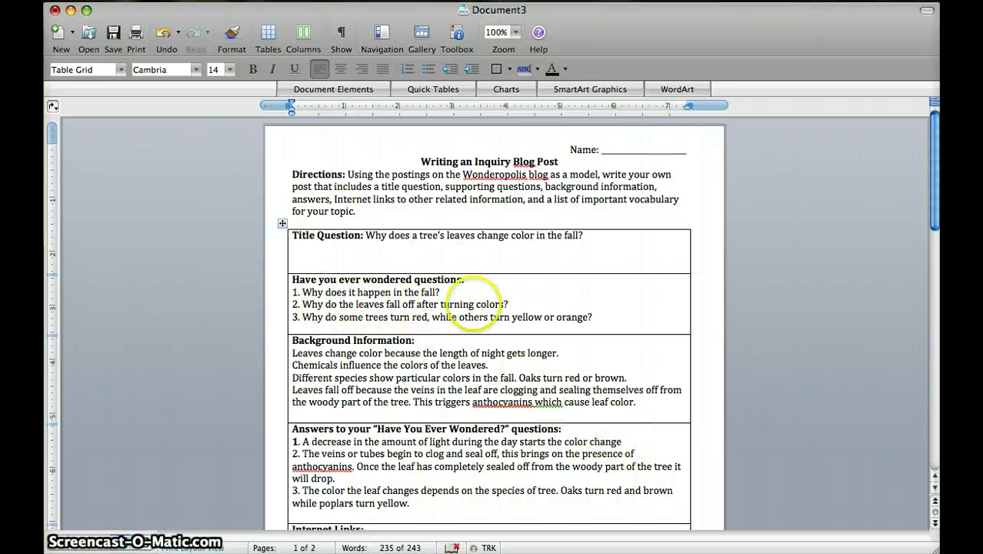
text(.)
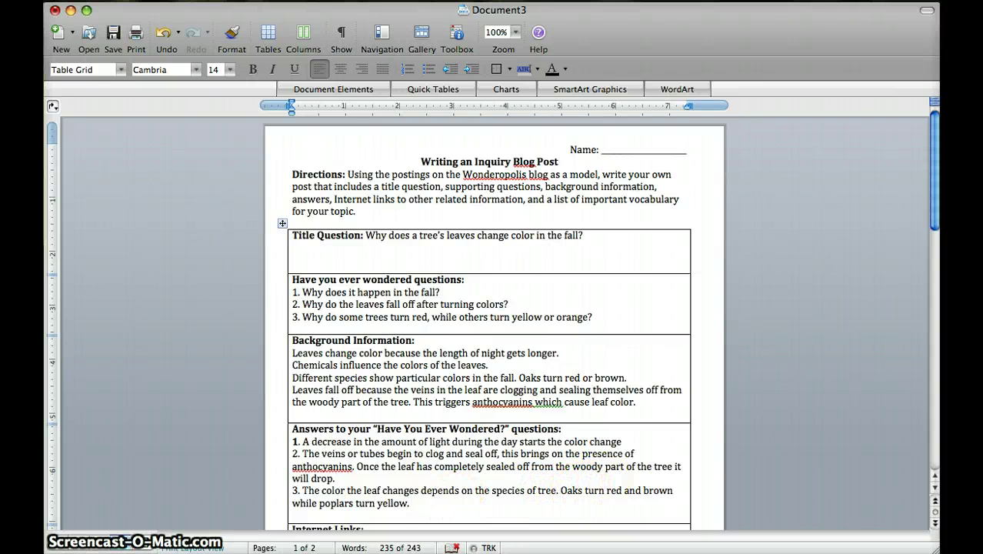
Rename the links heading to "Internet Resources" and add "Ask kids.com Why do Leaves change Color?" above the YouTube link.
scroll(285, 374, down, 5)
click(286, 374)
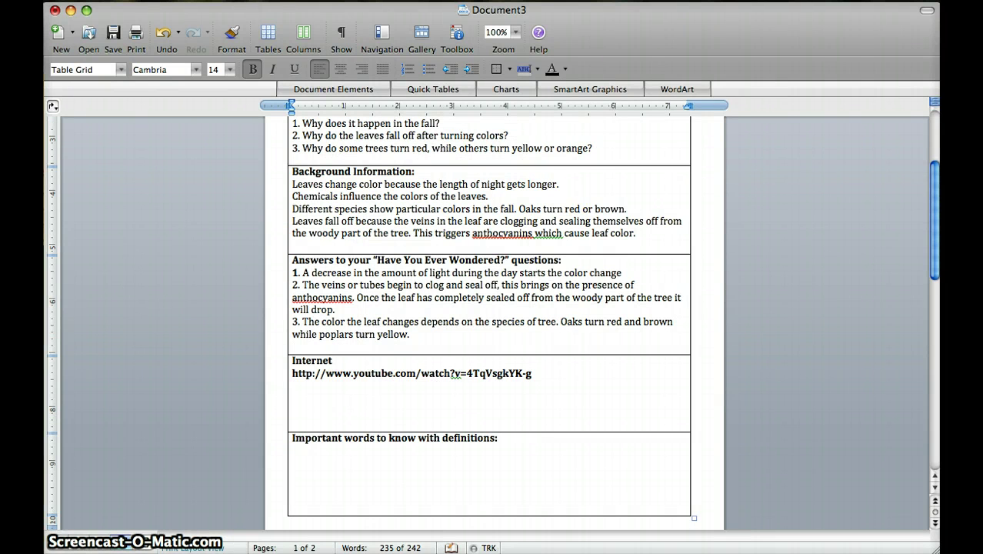
text(R)
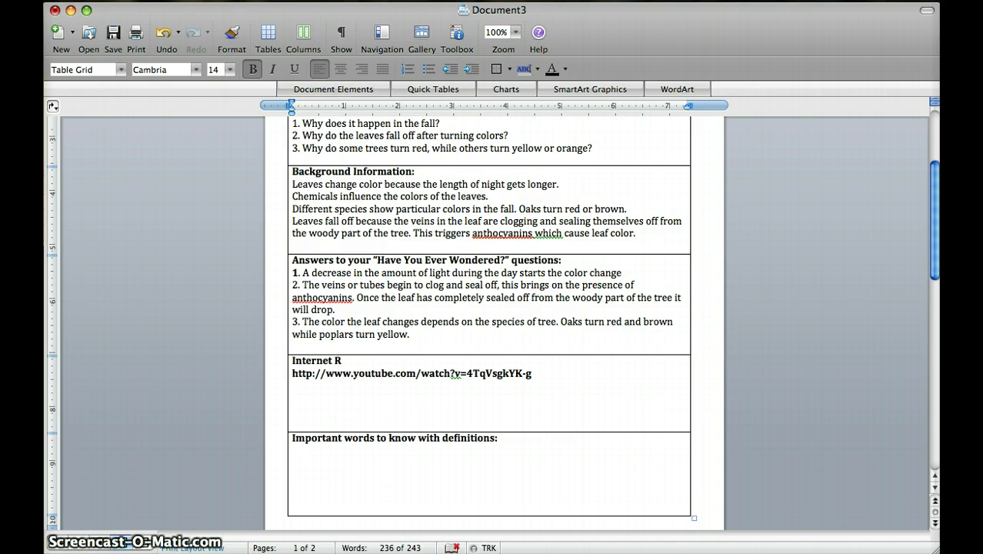
text(esources)
key(Return)
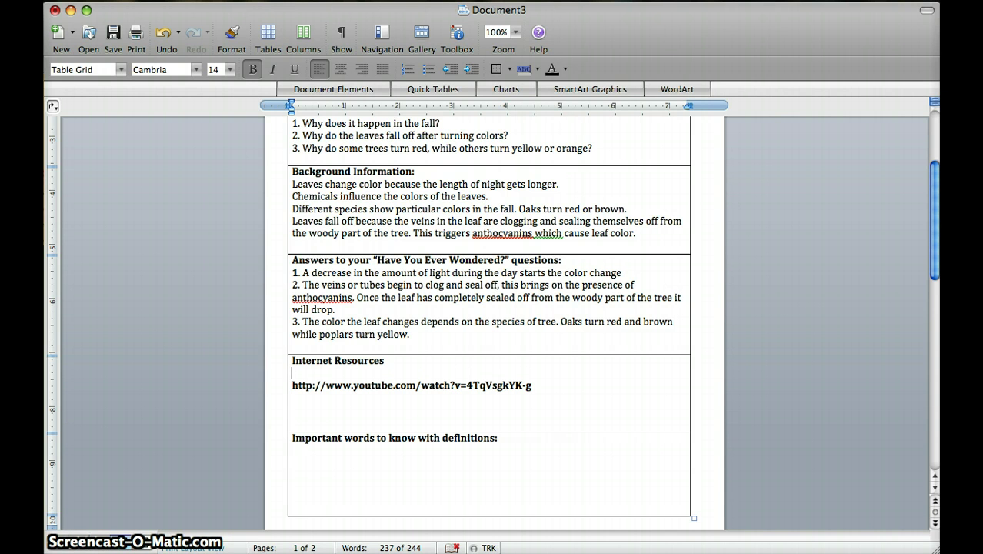
text(Ask kids.com)
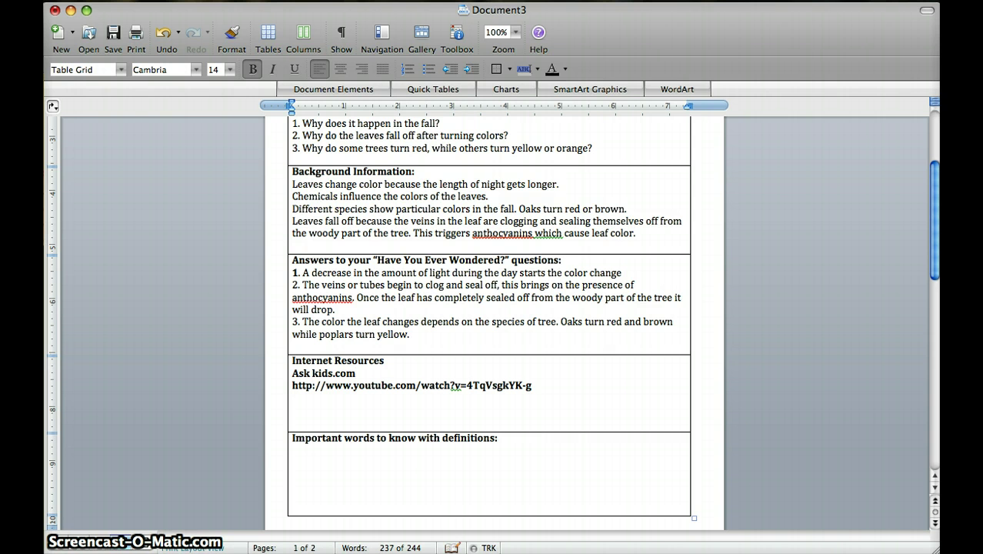
text( Why do Leaves change Color)
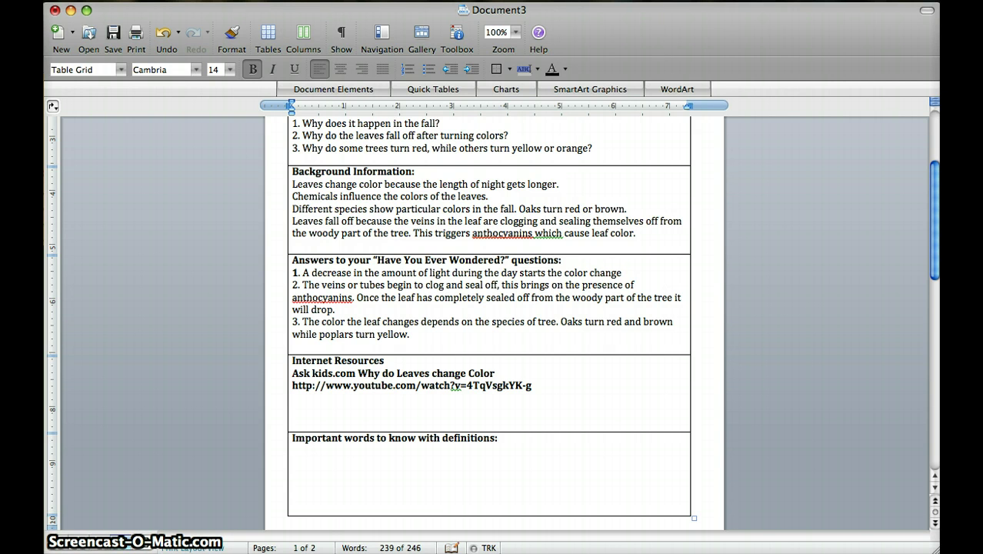
text(?)
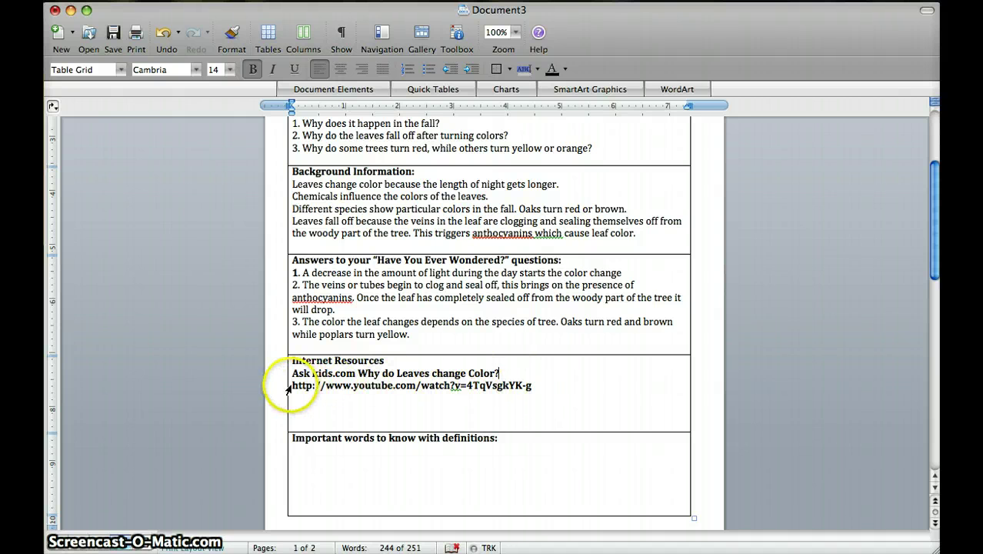
Highlight the three pigment names in the Safari article and define chlorophyll, carotenoids and anthocyanins under the important words heading in Word.
click(344, 458)
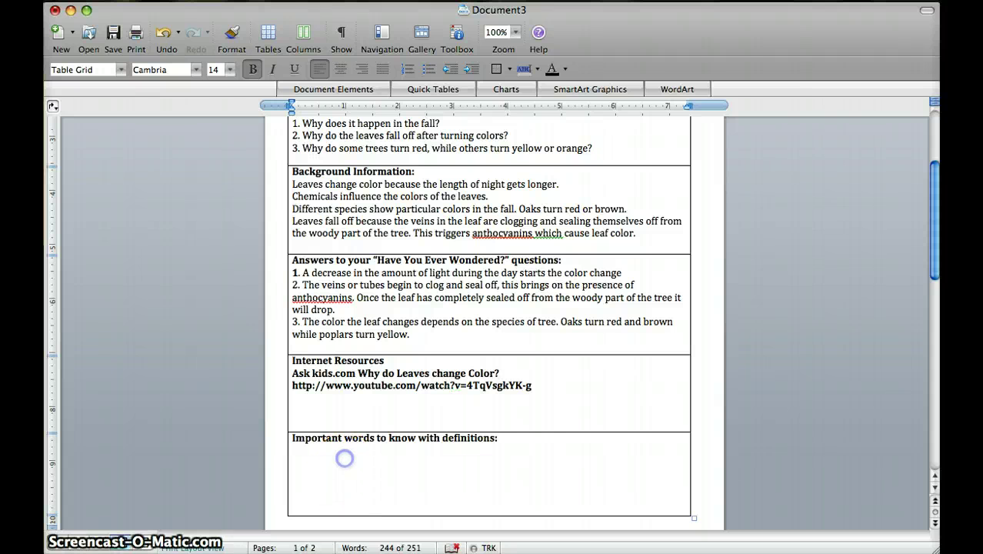
click(542, 439)
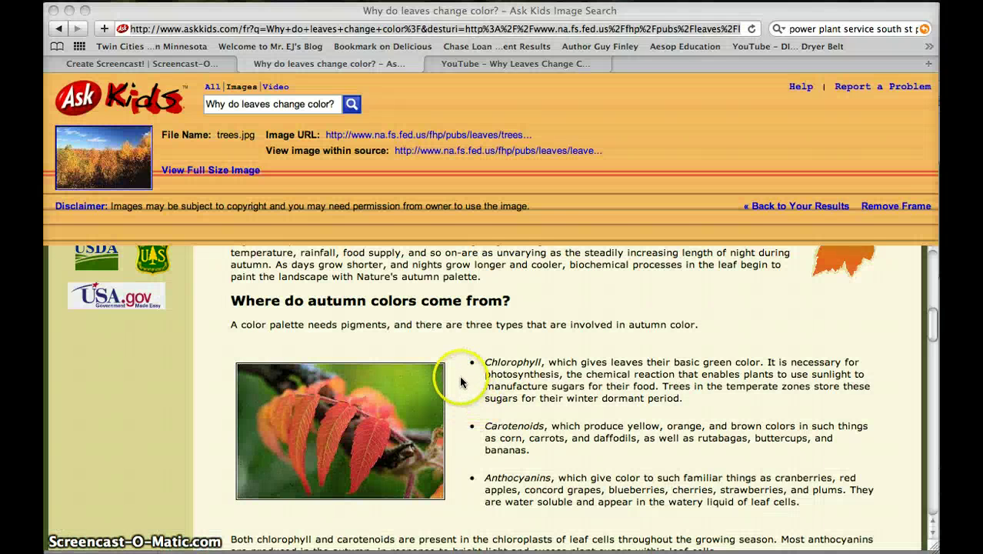
click(460, 381)
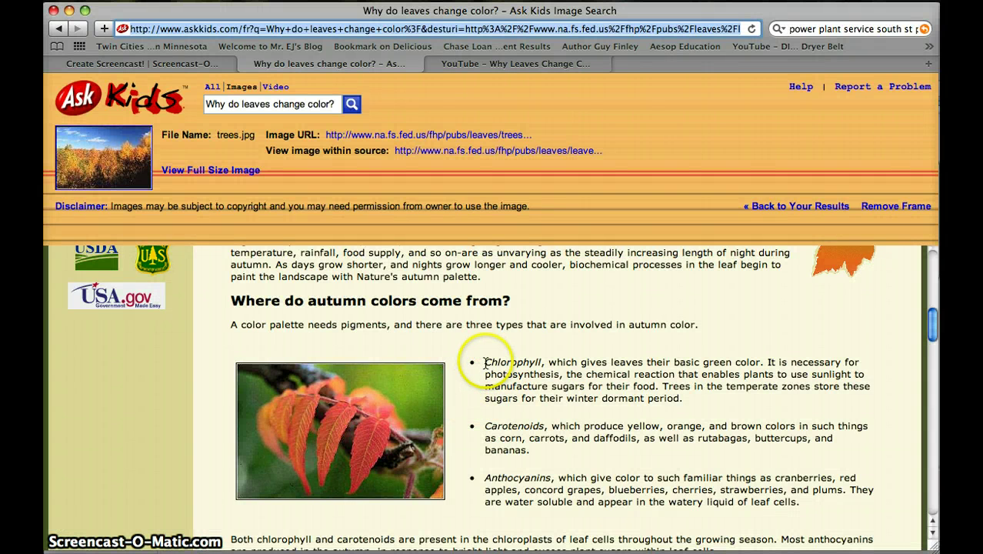
drag(485, 362, 542, 363)
drag(485, 426, 545, 426)
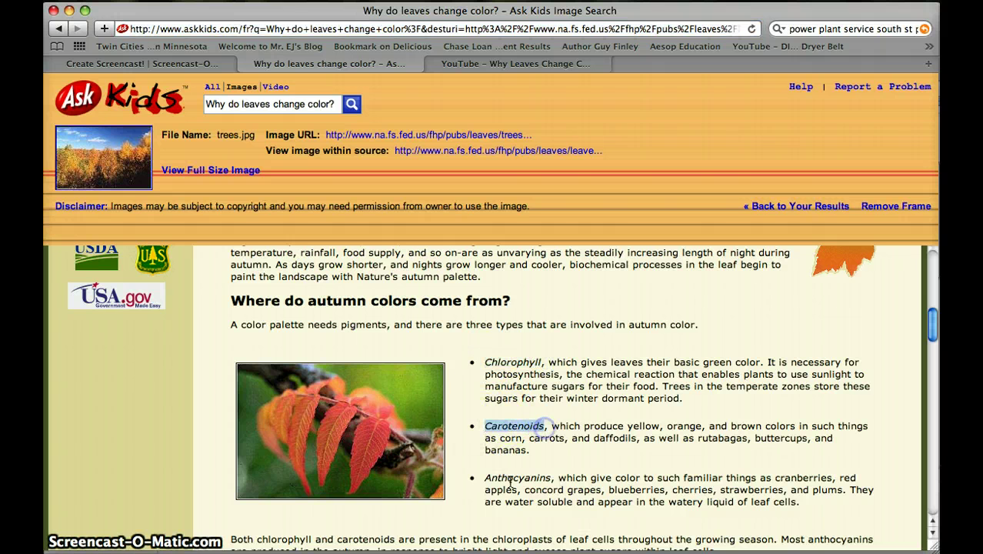
drag(485, 478, 553, 480)
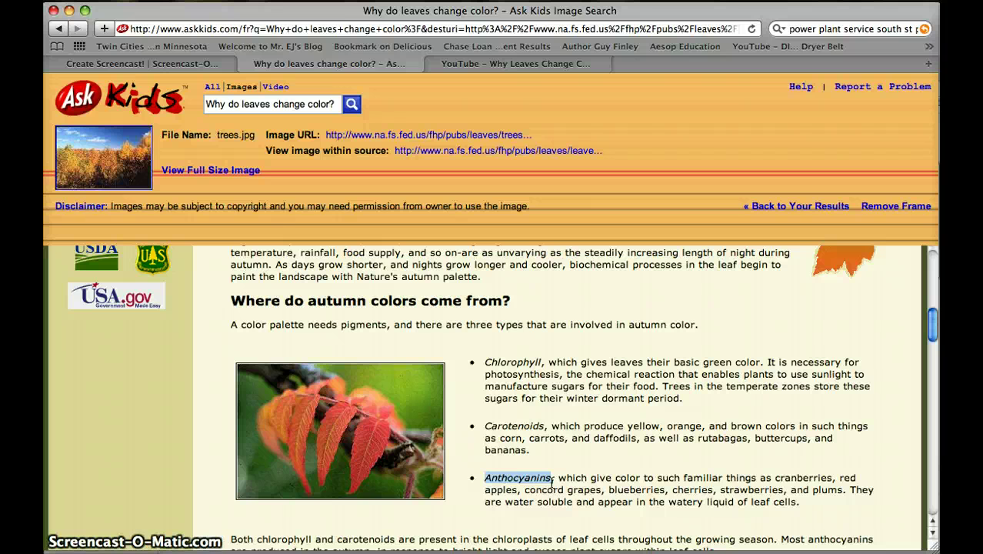
key(super+Tab)
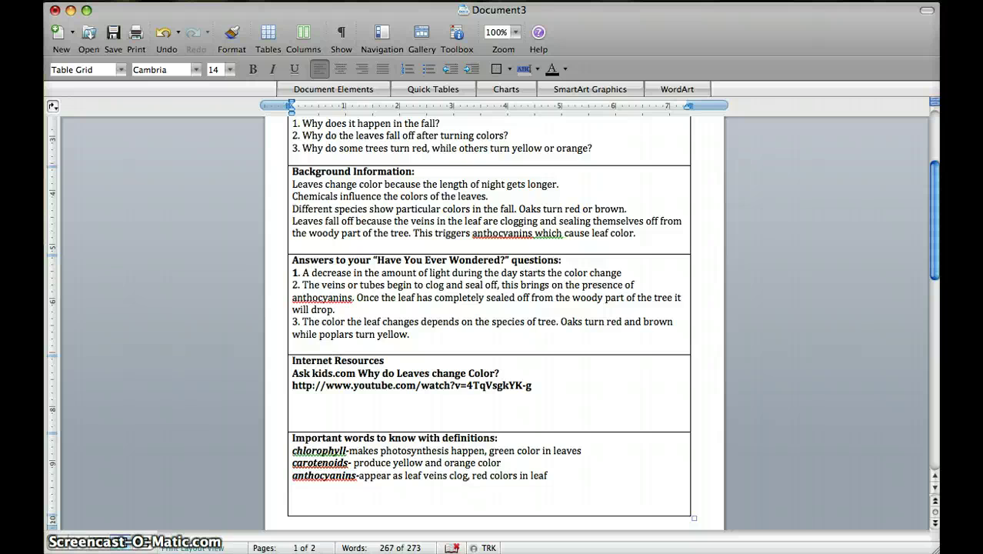
Review the worksheet from its title down, highlighting the wondered questions, the background information and the answers in turn.
scroll(492, 323, up, 5)
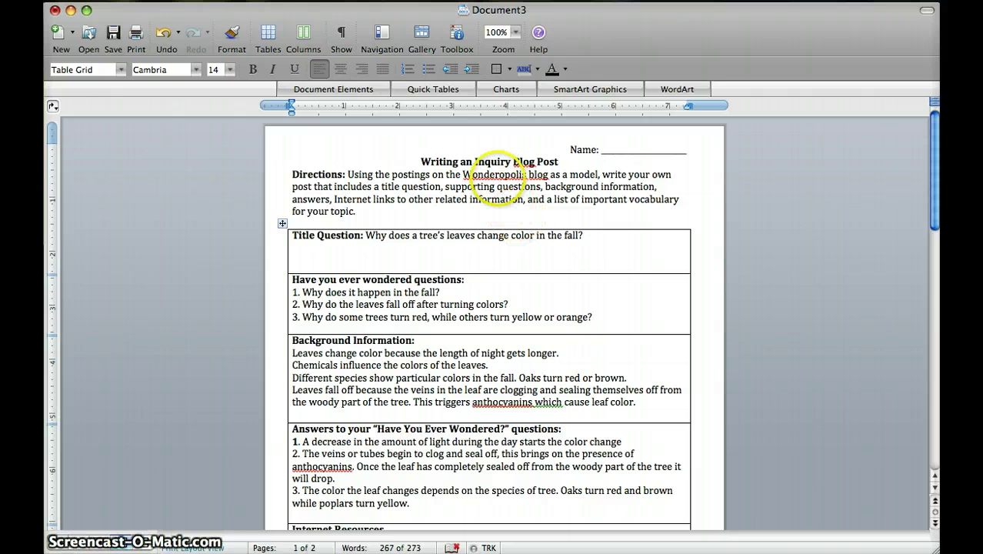
click(521, 162)
key(BackSpace)
text(B)
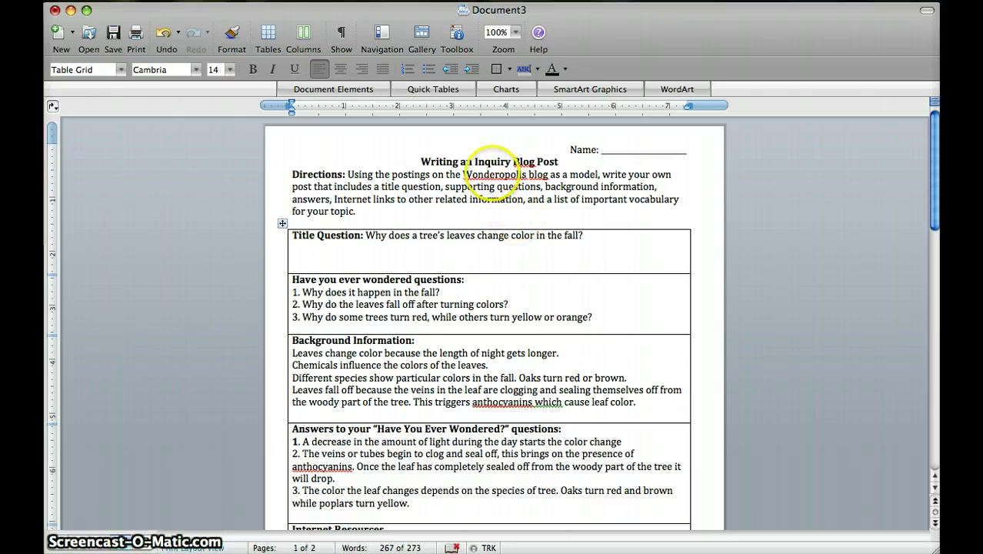
scroll(486, 167, down, 1)
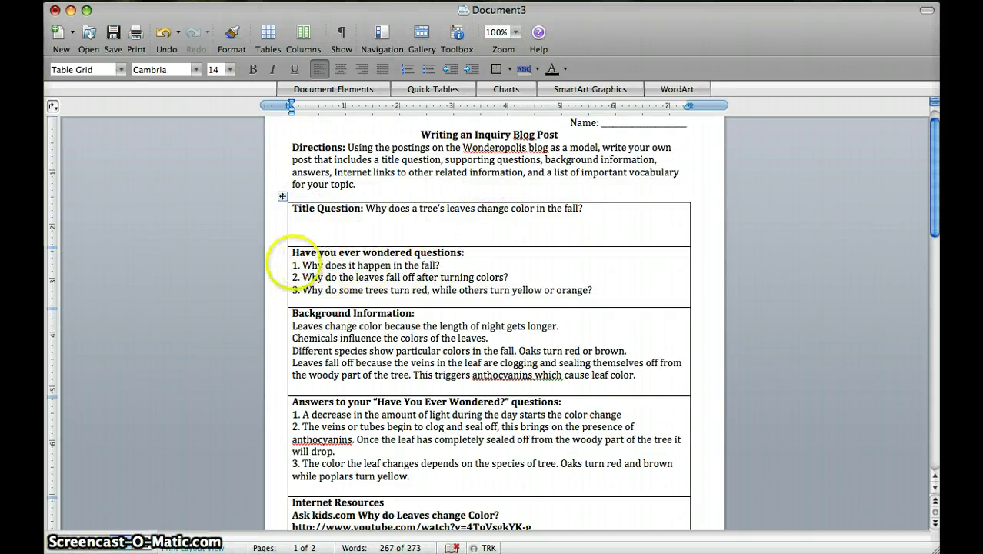
drag(292, 264, 604, 288)
scroll(308, 316, down, 3)
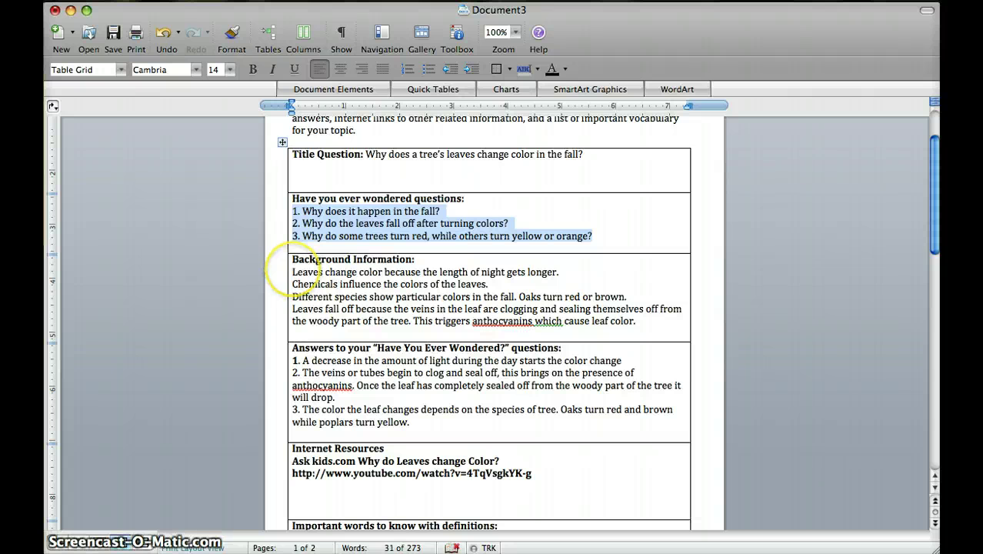
drag(291, 273, 636, 321)
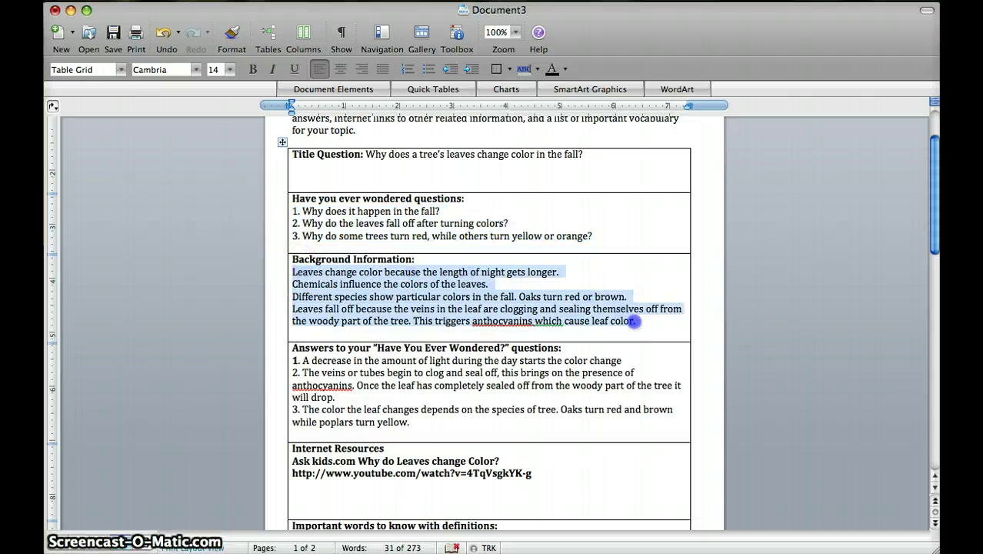
scroll(292, 389, down, 3)
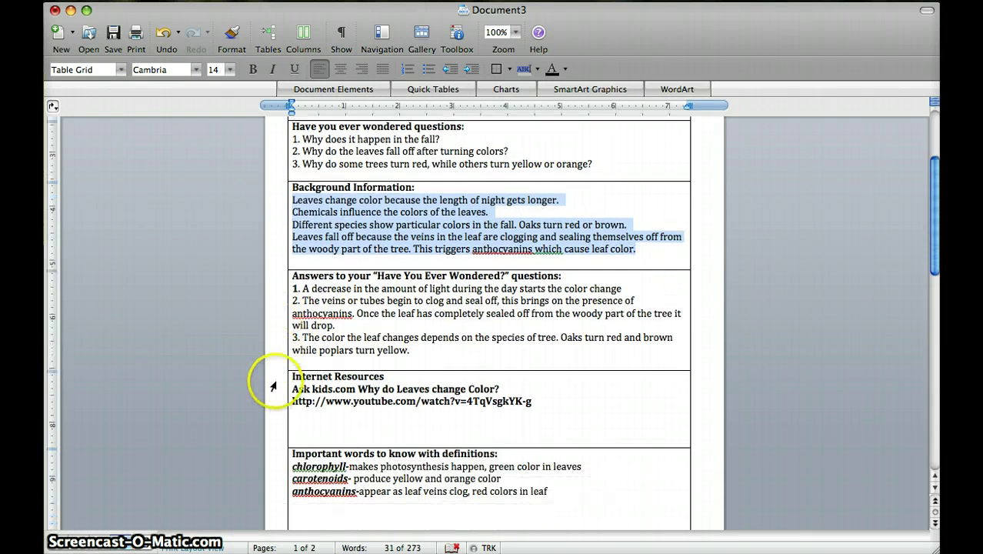
drag(293, 288, 435, 348)
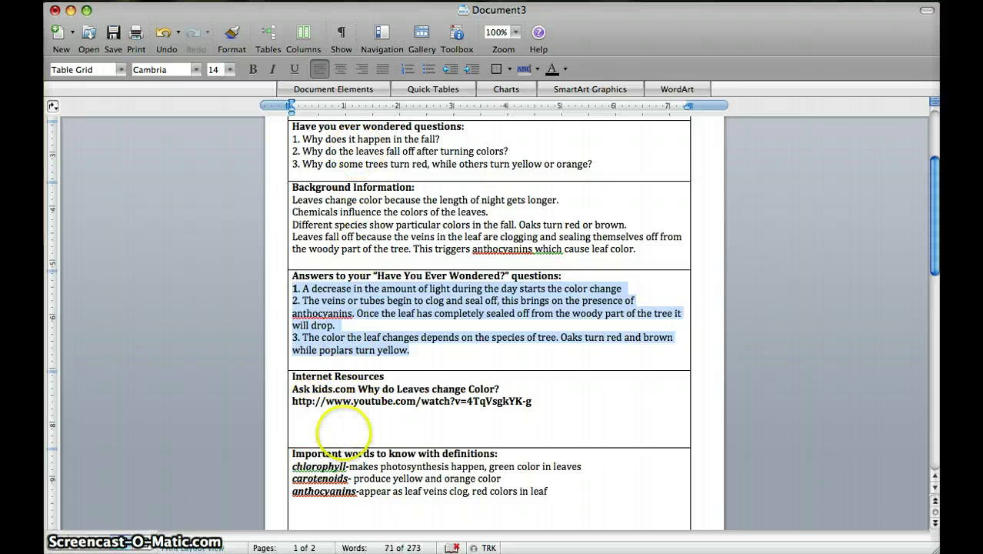
scroll(350, 427, down, 5)
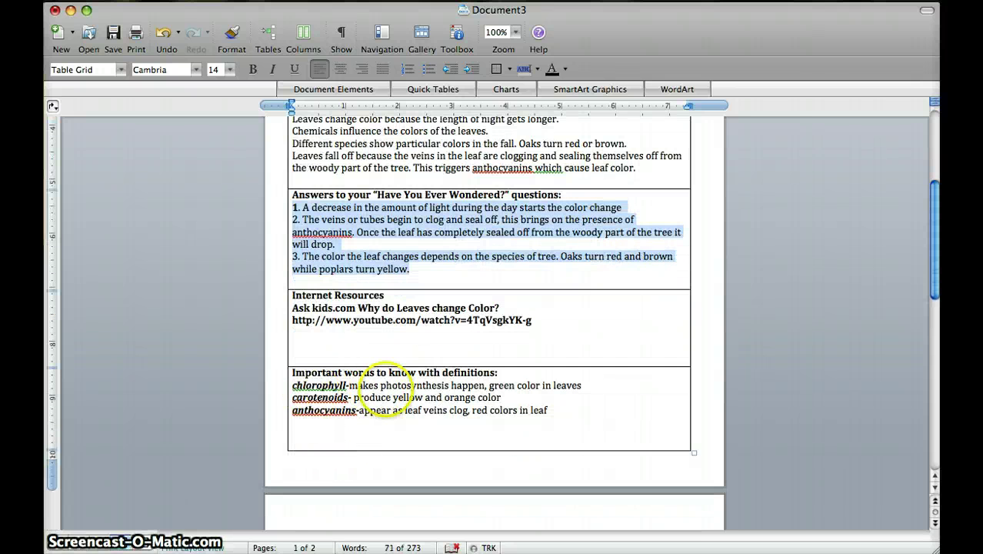